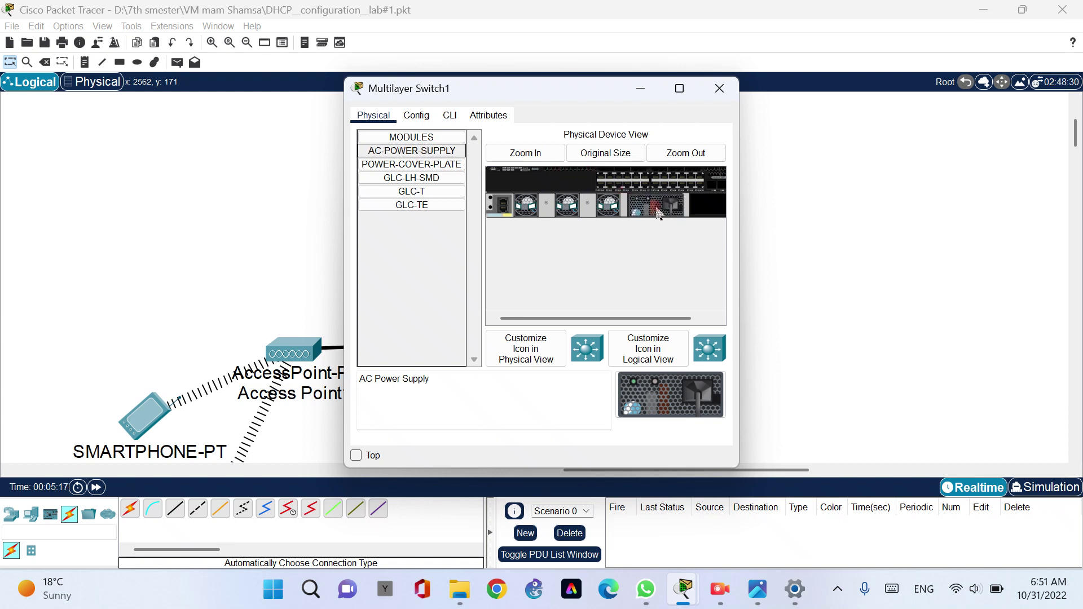
# Close the multilayer switch's window and place a Server-PT device to the left of Multilayer Switch1.
pyautogui.click(718, 90)
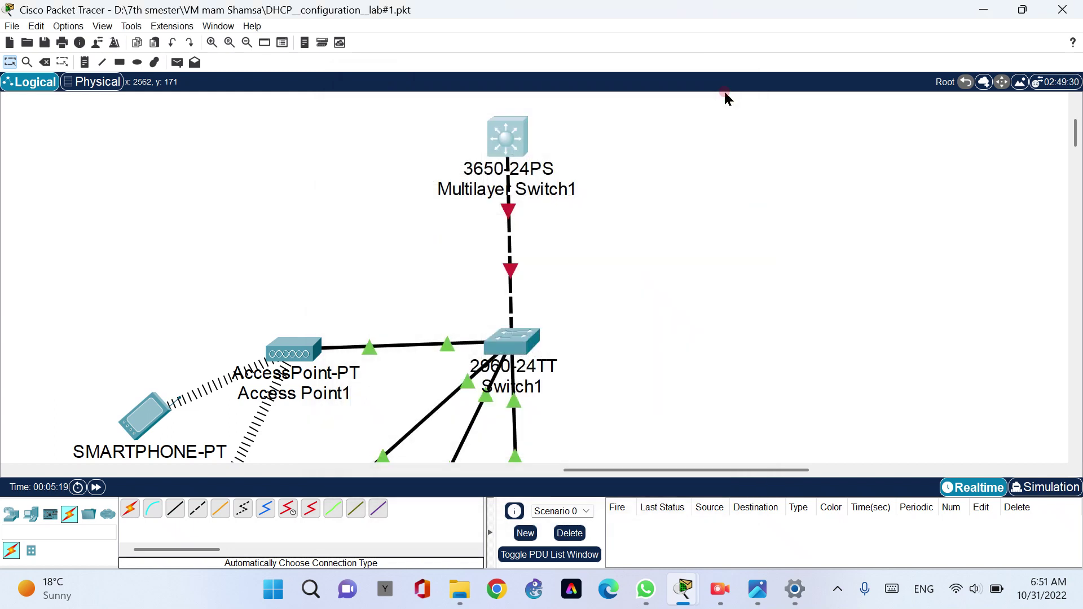
pyautogui.click(638, 186)
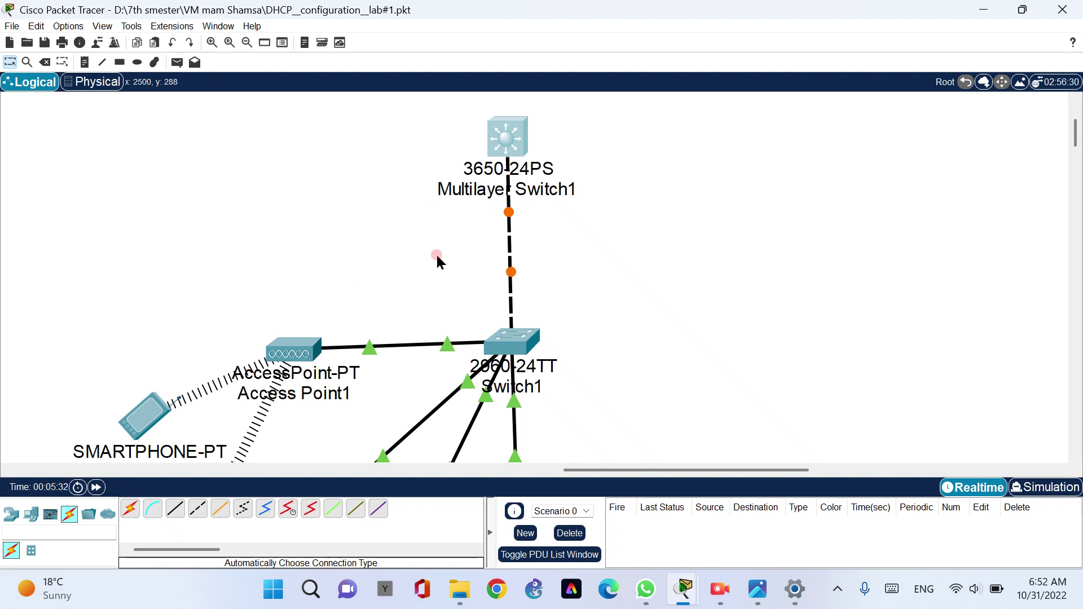
pyautogui.click(10, 514)
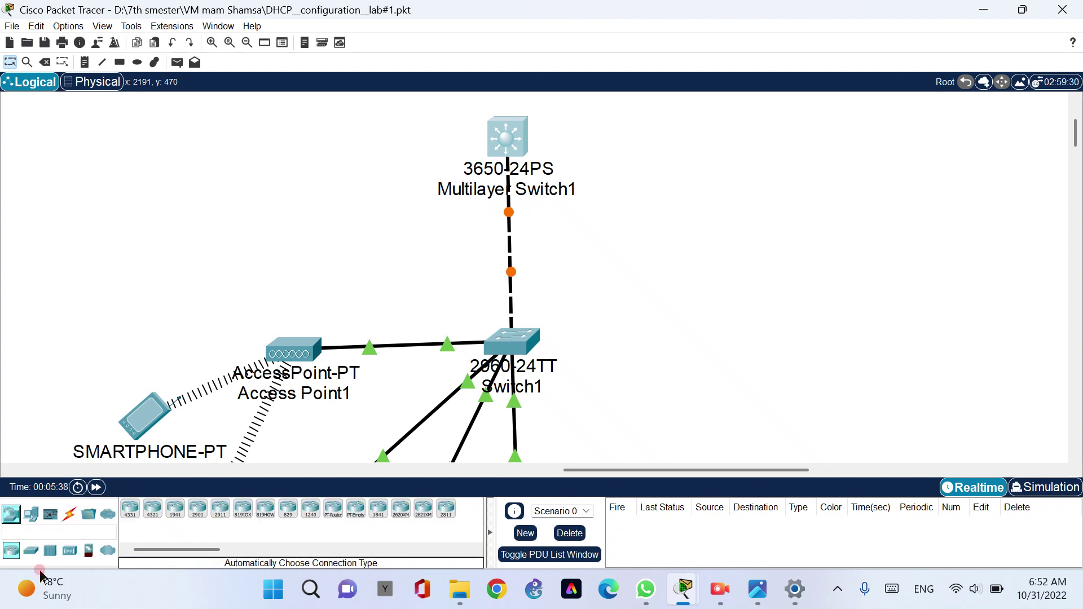
pyautogui.click(31, 514)
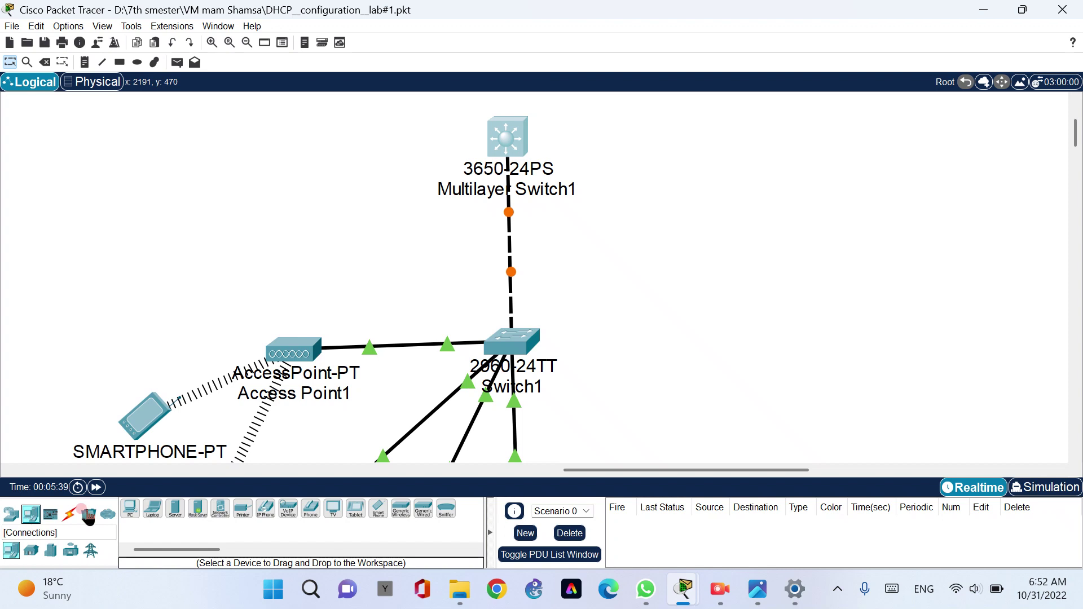
pyautogui.click(175, 509)
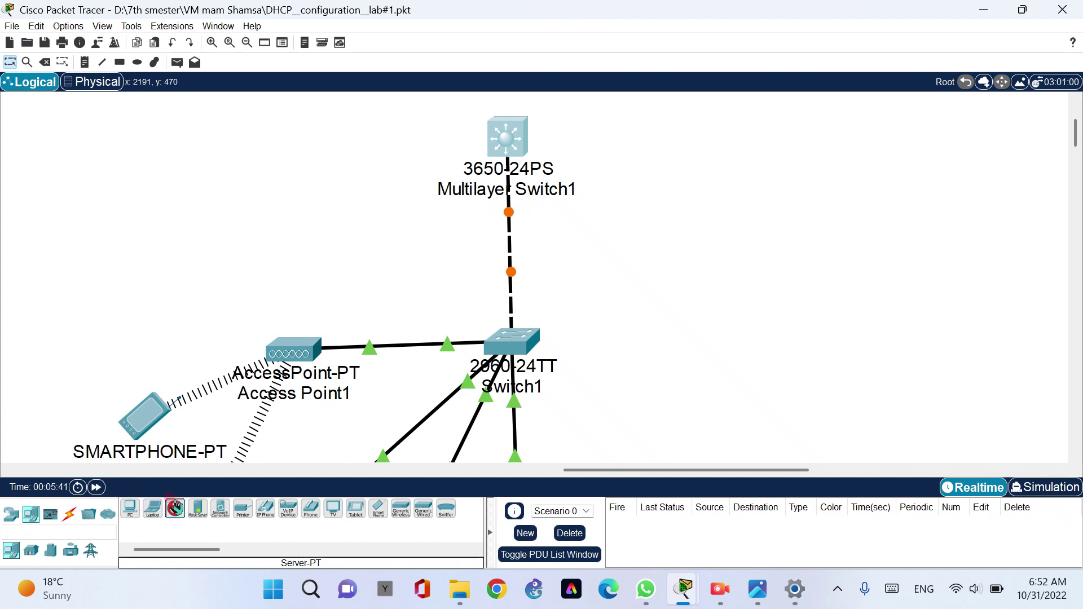
pyautogui.click(329, 183)
pyautogui.moveTo(329, 183); pyautogui.dragTo(314, 141)
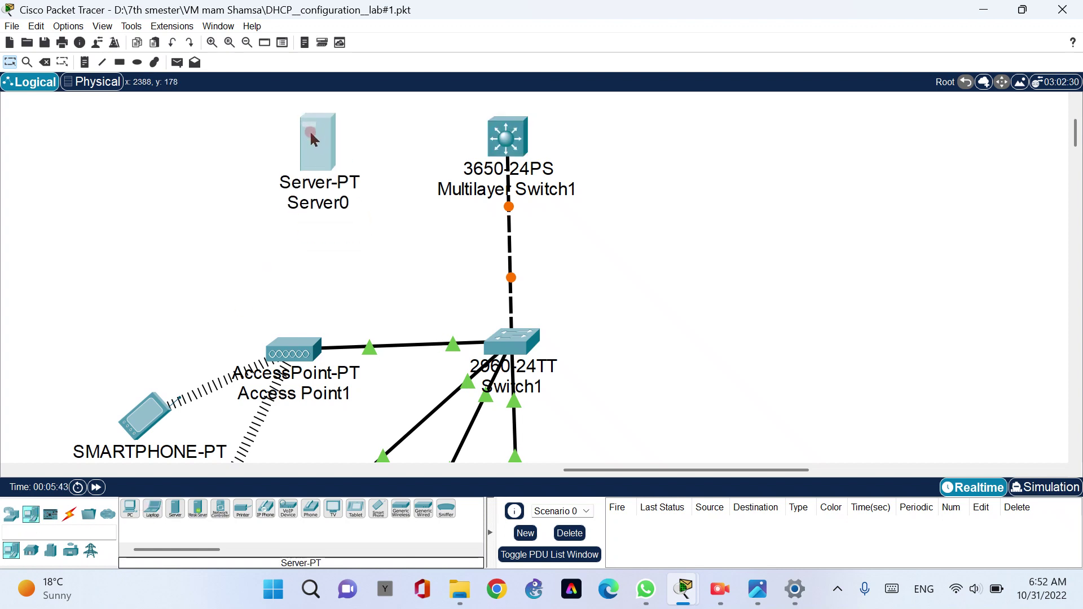
# Rename the new server as "dhcp server".
pyautogui.click(320, 215)
pyautogui.click(328, 198)
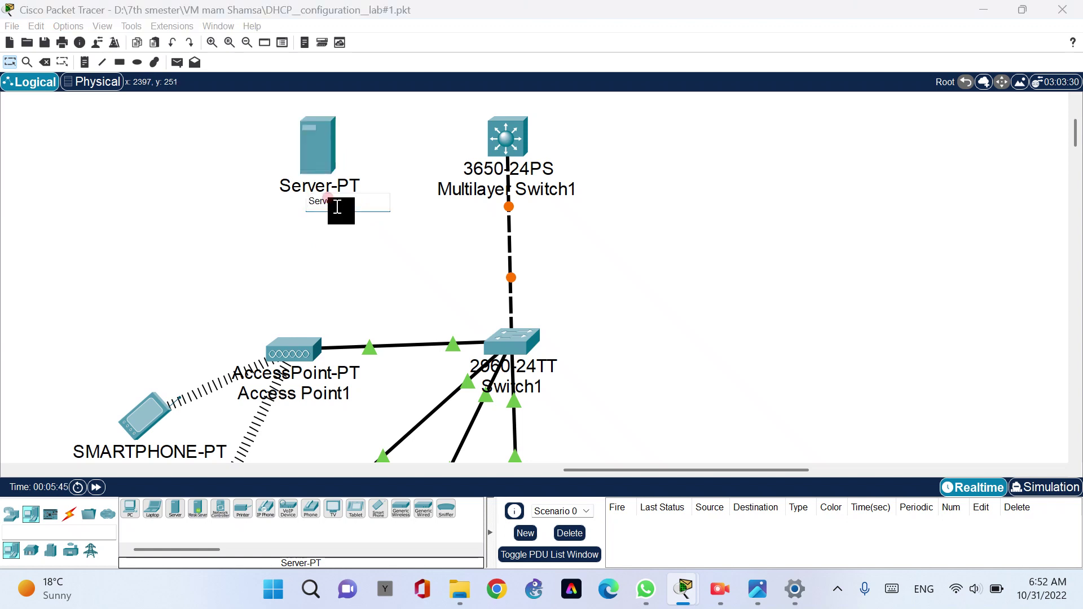
pyautogui.doubleClick(337, 207)
pyautogui.write('dhcp server')
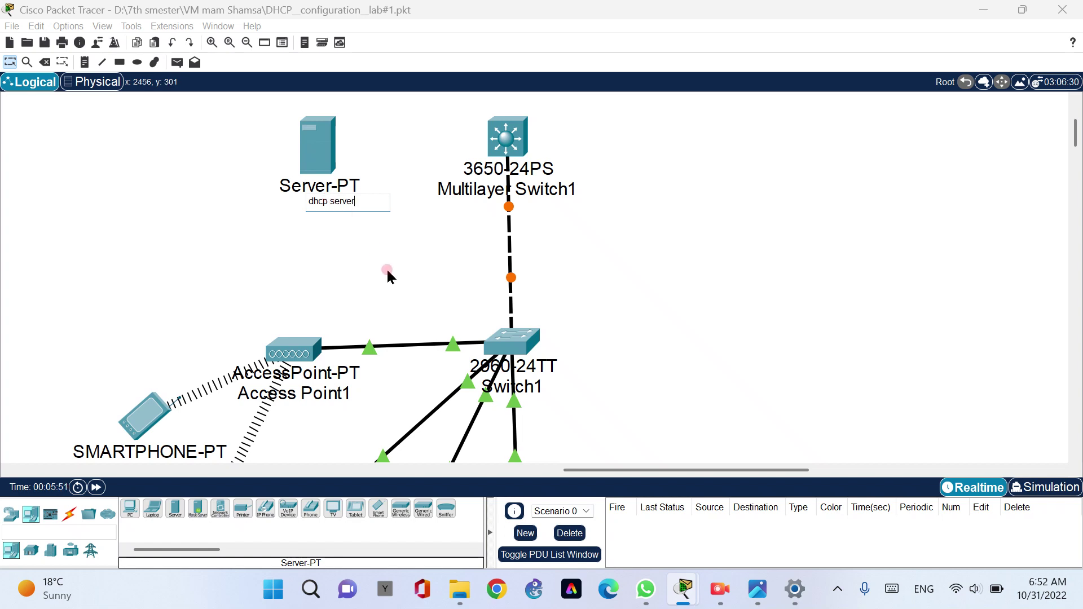
pyautogui.click(346, 273)
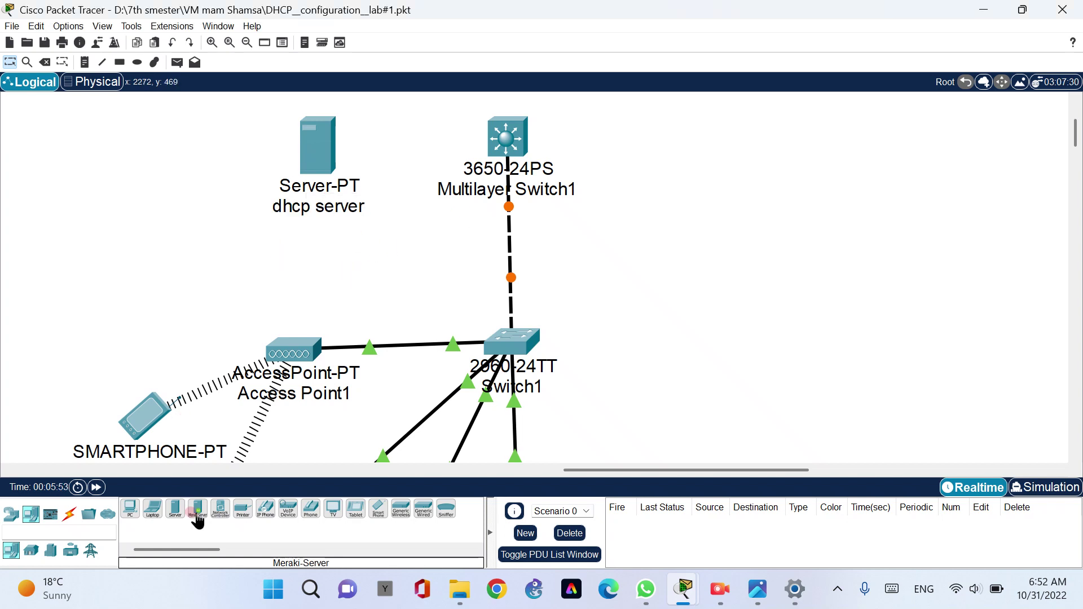
# Connect the dhcp server to Multilayer Switch1 with an automatically chosen connection type.
pyautogui.click(69, 514)
pyautogui.click(130, 509)
pyautogui.click(332, 134)
pyautogui.click(504, 137)
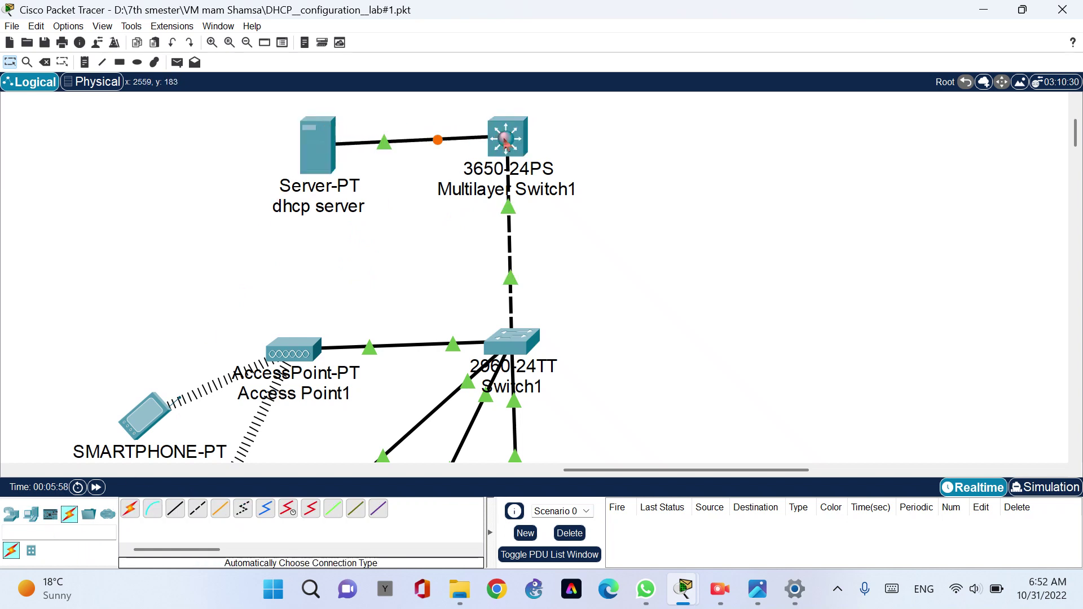
pyautogui.click(743, 228)
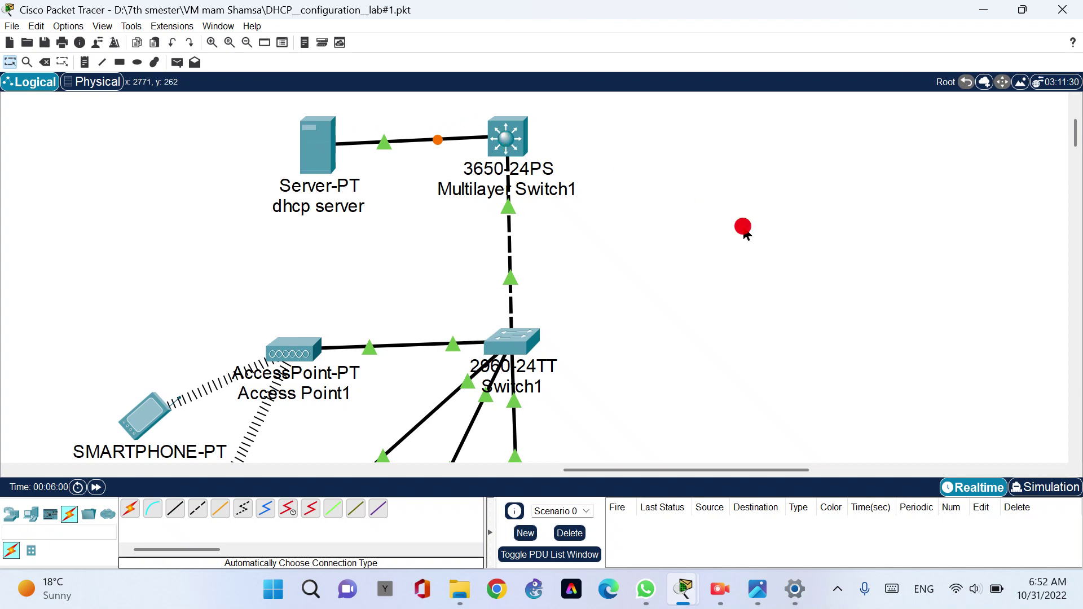
# Open the dhcp server's configuration and view its DHCP service settings.
pyautogui.click(323, 156)
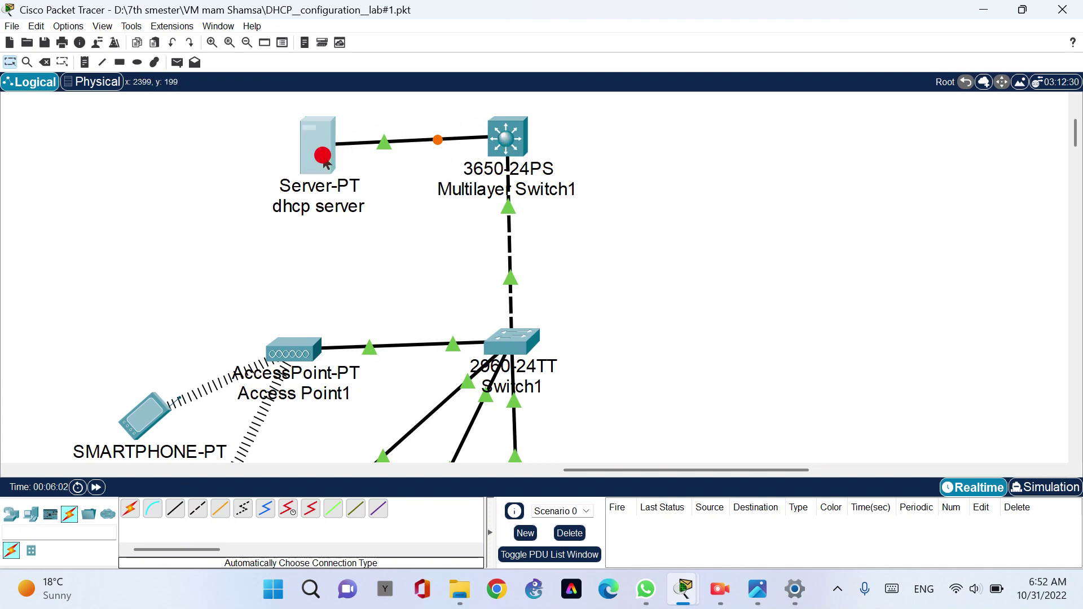
pyautogui.click(407, 118)
pyautogui.click(449, 117)
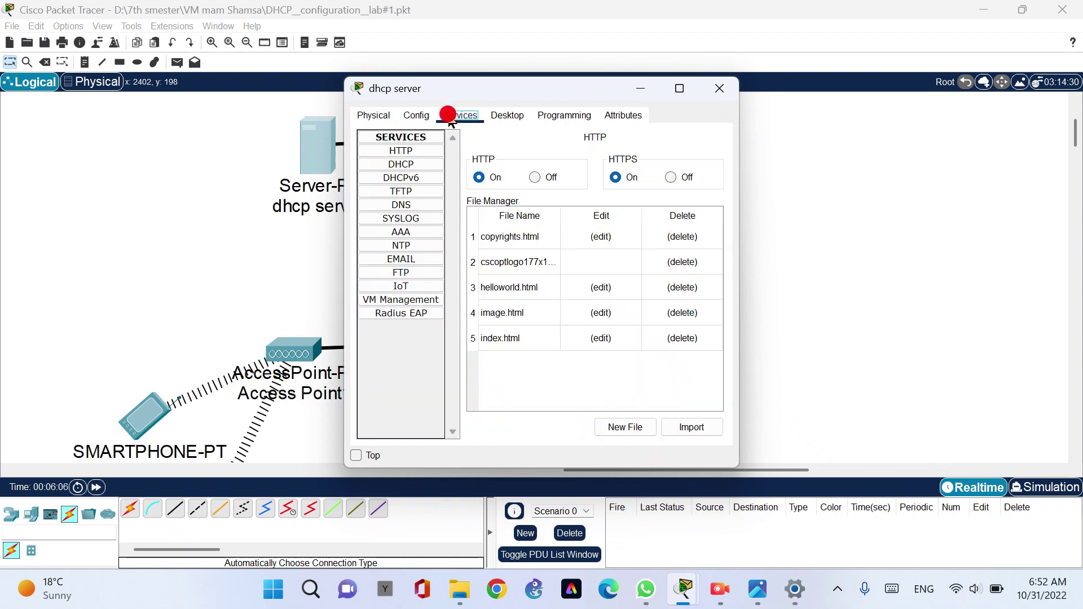
pyautogui.click(393, 166)
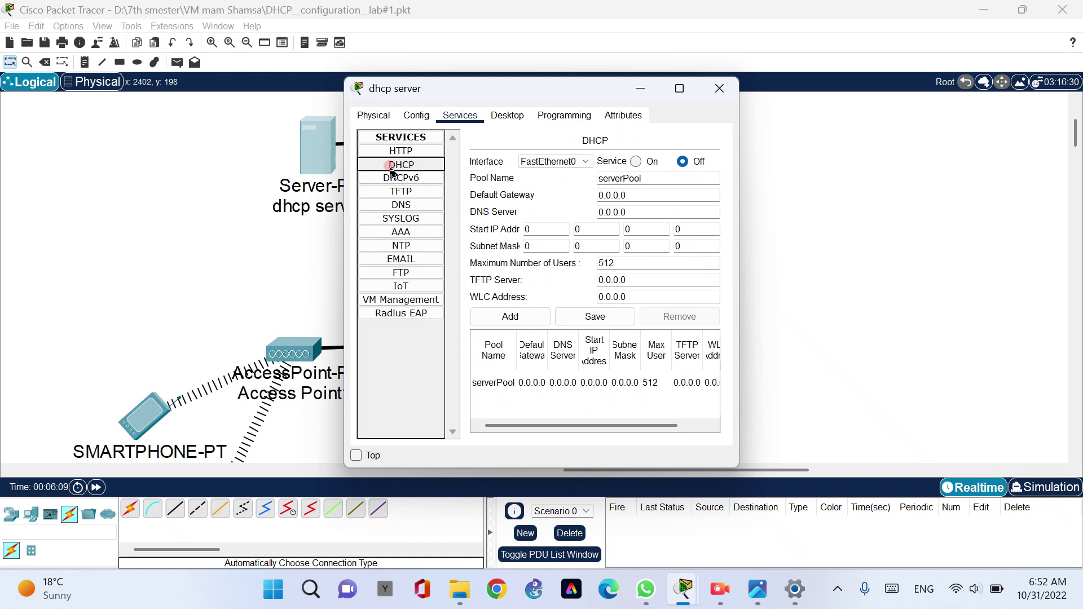
pyautogui.click(564, 321)
pyautogui.click(703, 283)
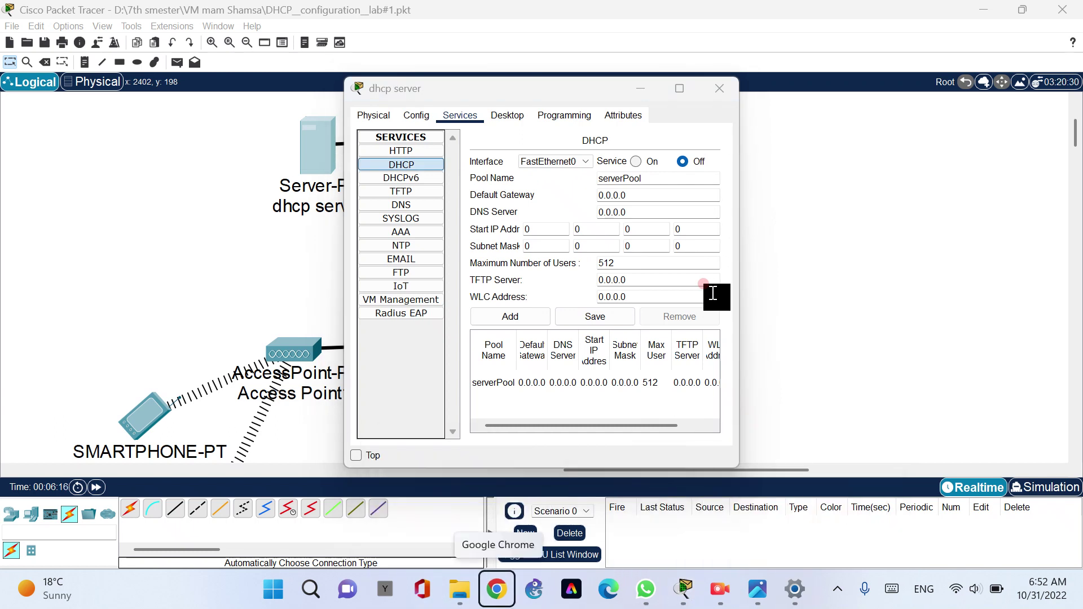
# Switch to Google Chrome and run a web search on DHCP.
pyautogui.press('Return')
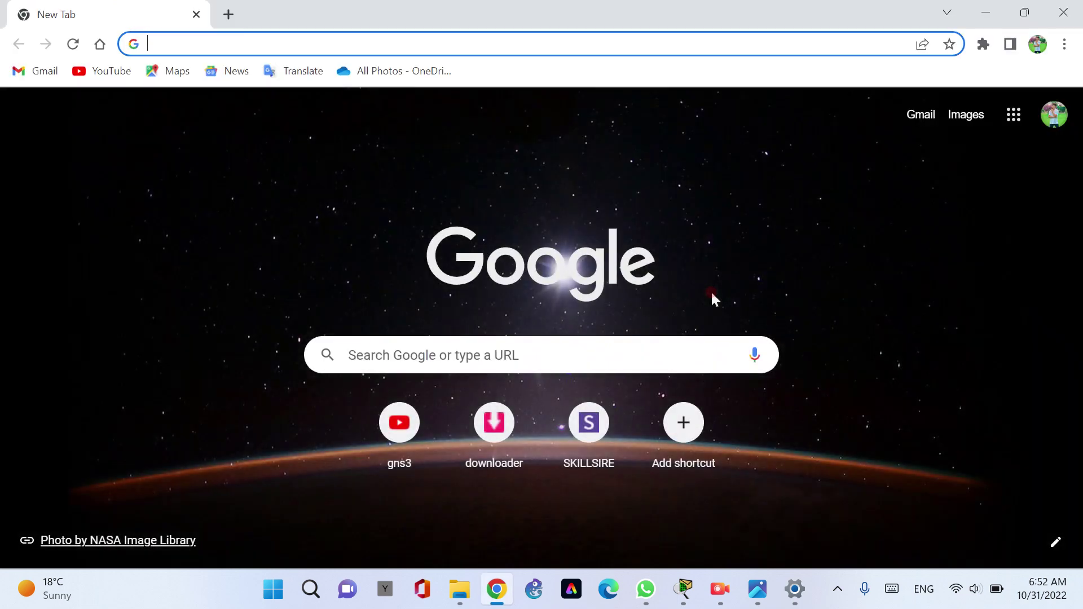
pyautogui.write('h')
pyautogui.press('BackSpace')
pyautogui.write('dhcp')
pyautogui.press('Return')
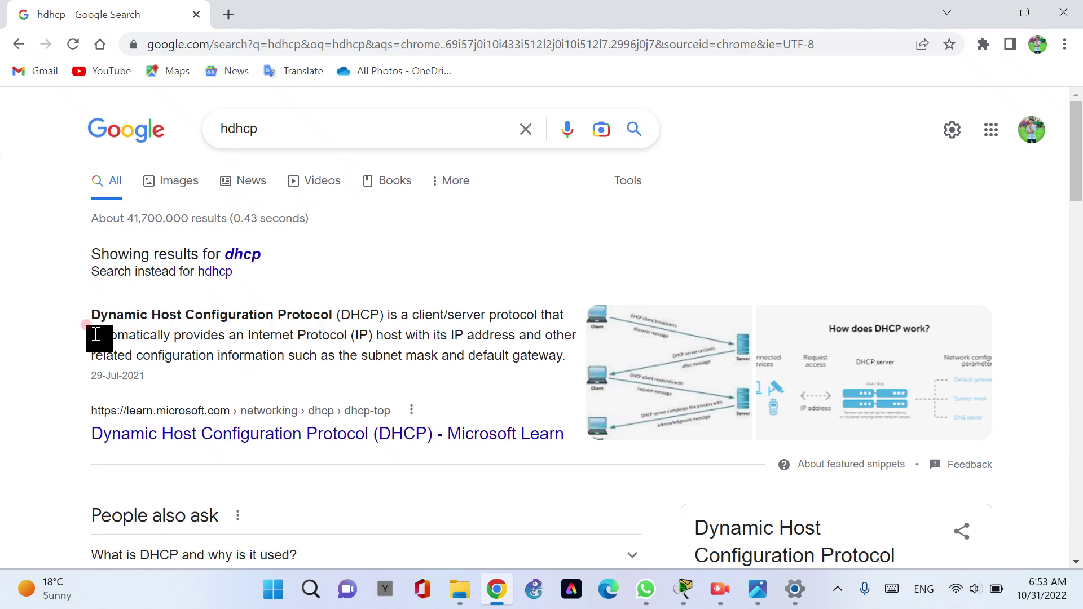
# Highlight and read the featured definition of Dynamic Host Configuration Protocol in the search results.
pyautogui.moveTo(89, 319); pyautogui.dragTo(557, 356)
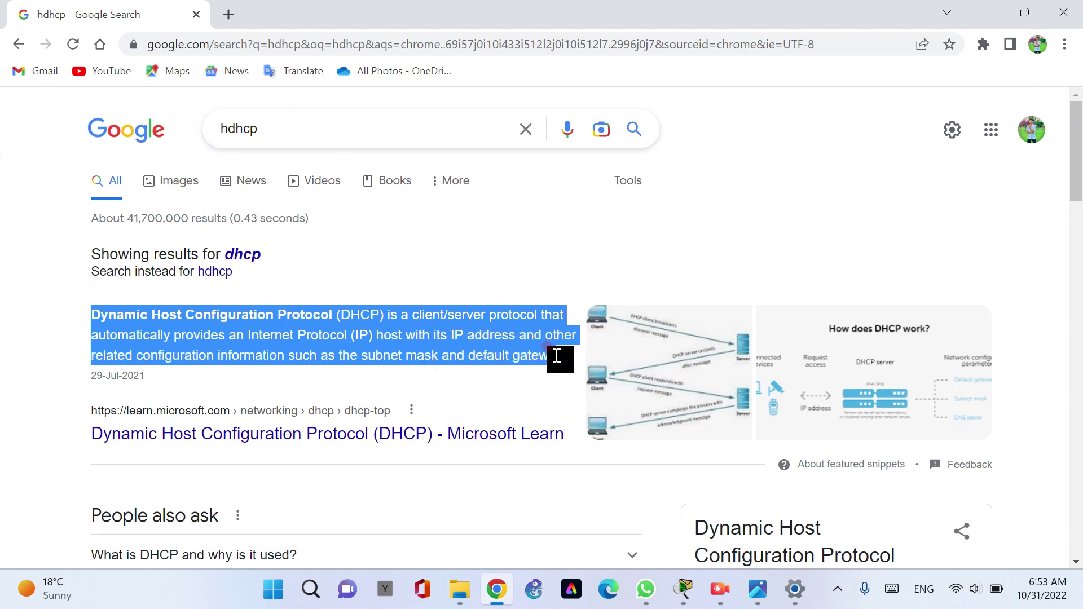
pyautogui.moveTo(557, 356); pyautogui.dragTo(561, 356)
pyautogui.scroll(-4, 561, 356)
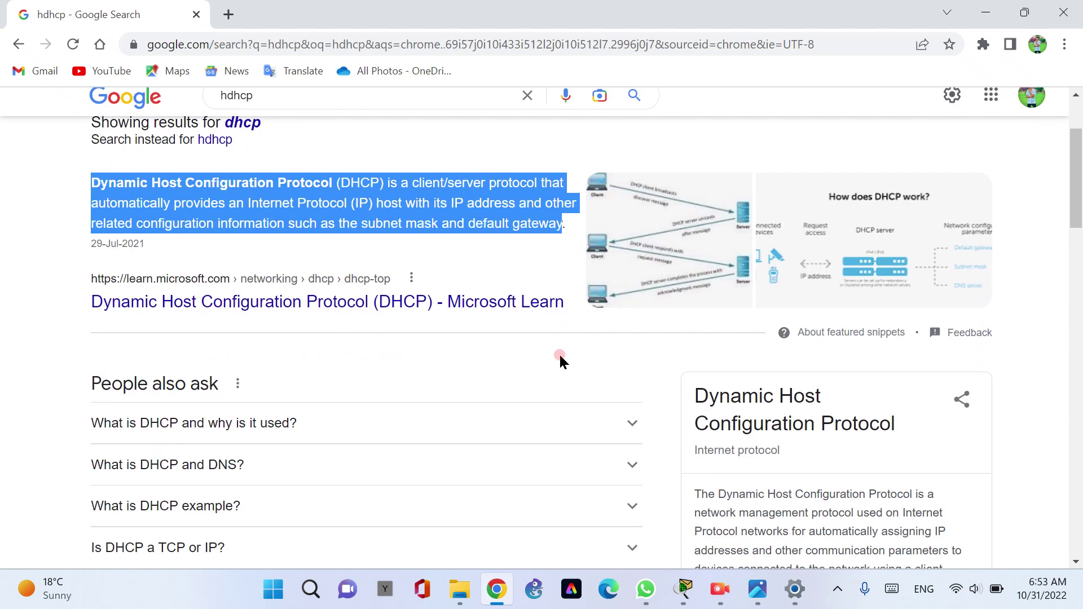
pyautogui.scroll(4, 562, 357)
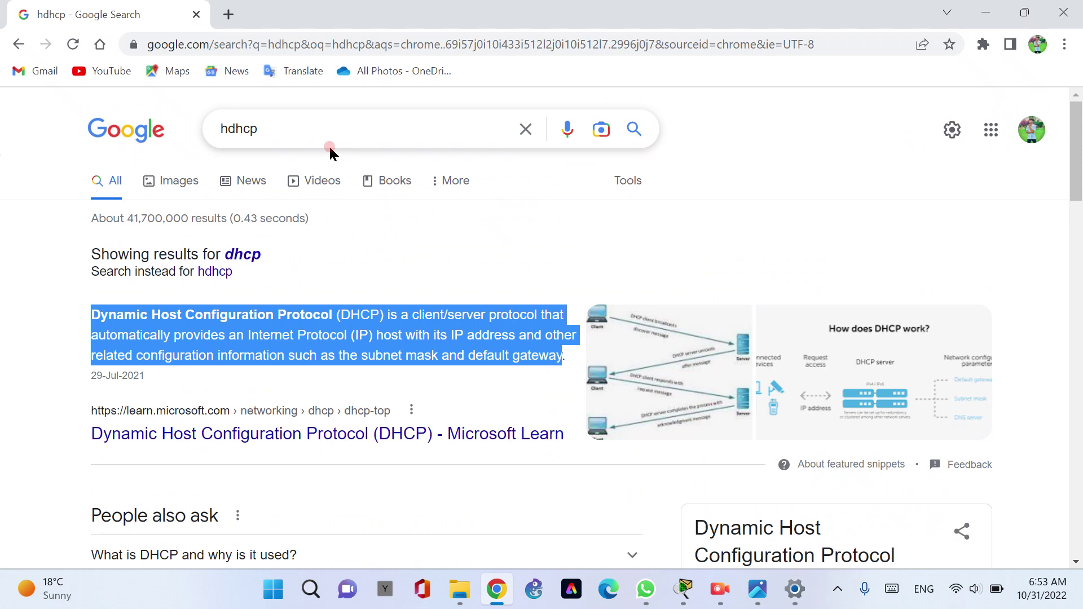
# Search the web for "dhcp benefits and drawbacks".
pyautogui.click(303, 124)
pyautogui.hotkey('ctrl', 'a')
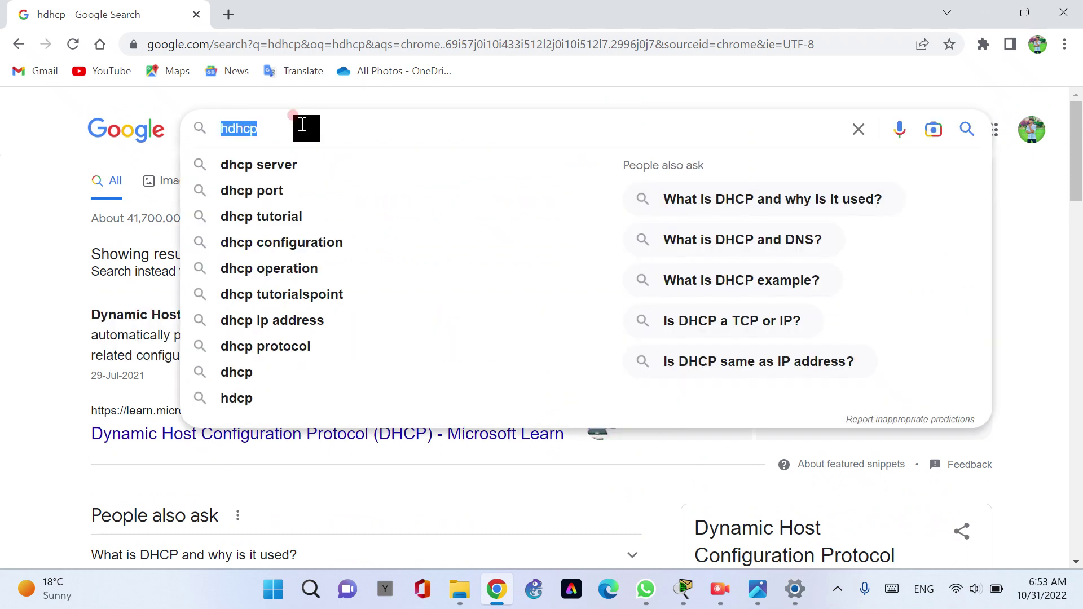
pyautogui.write('dhcp bee')
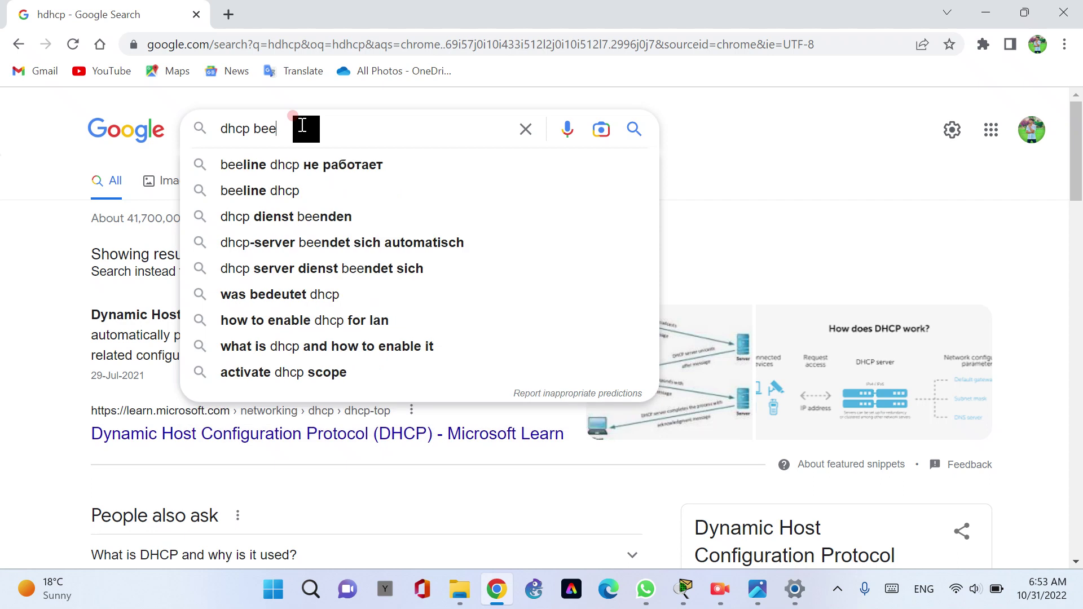
pyautogui.press('BackSpace')
pyautogui.write('nefit')
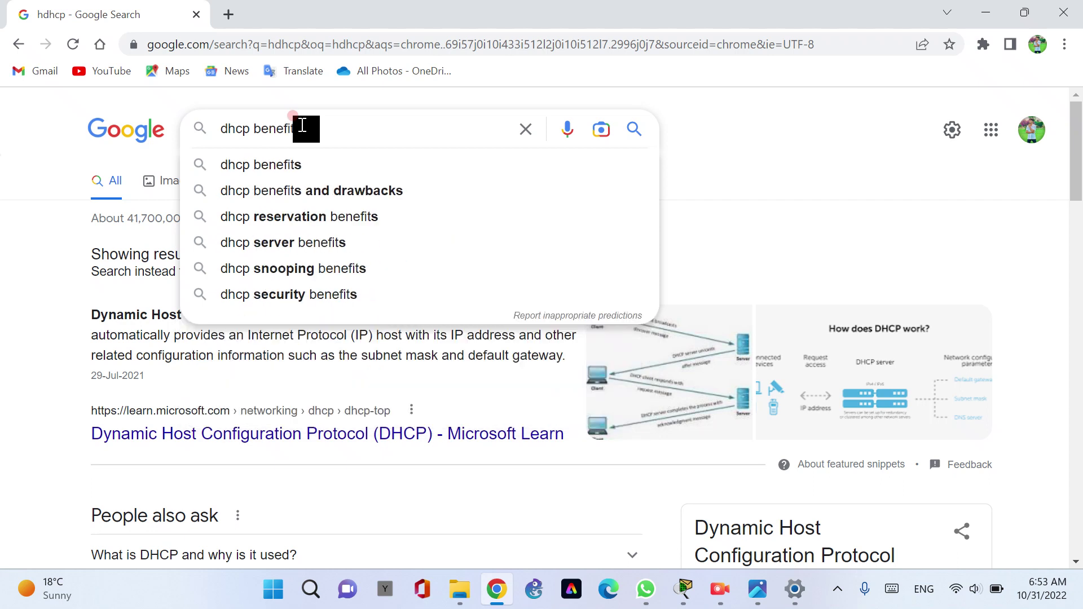
pyautogui.write('s')
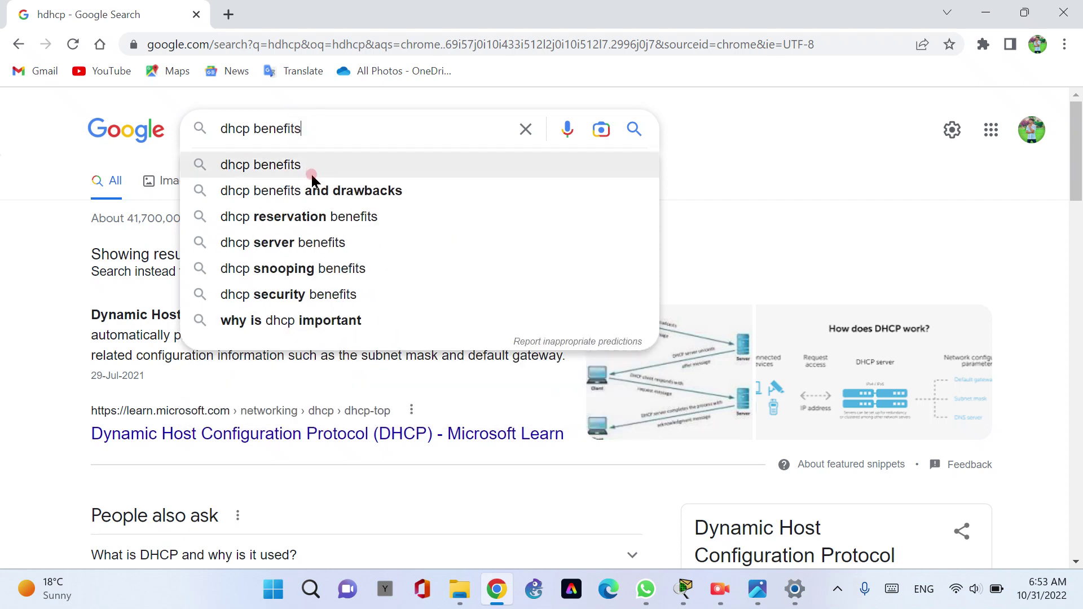
pyautogui.click(314, 191)
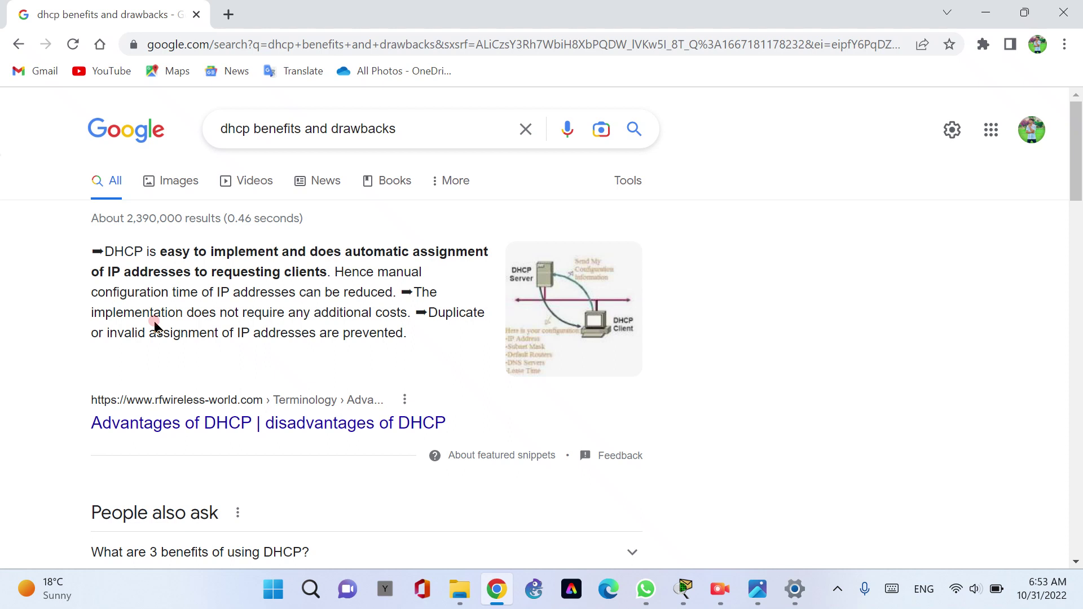
# Open the rfwireless-world article on DHCP and read its advantages and disadvantages, highlighting the drawback about the machine name.
pyautogui.scroll(-3, 154, 326)
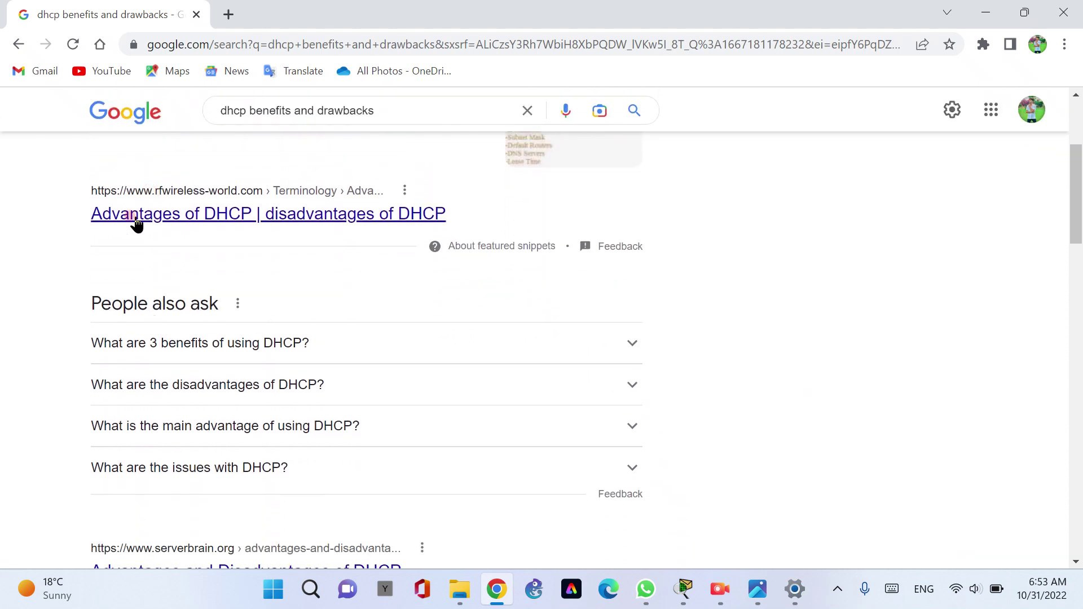
pyautogui.click(133, 219)
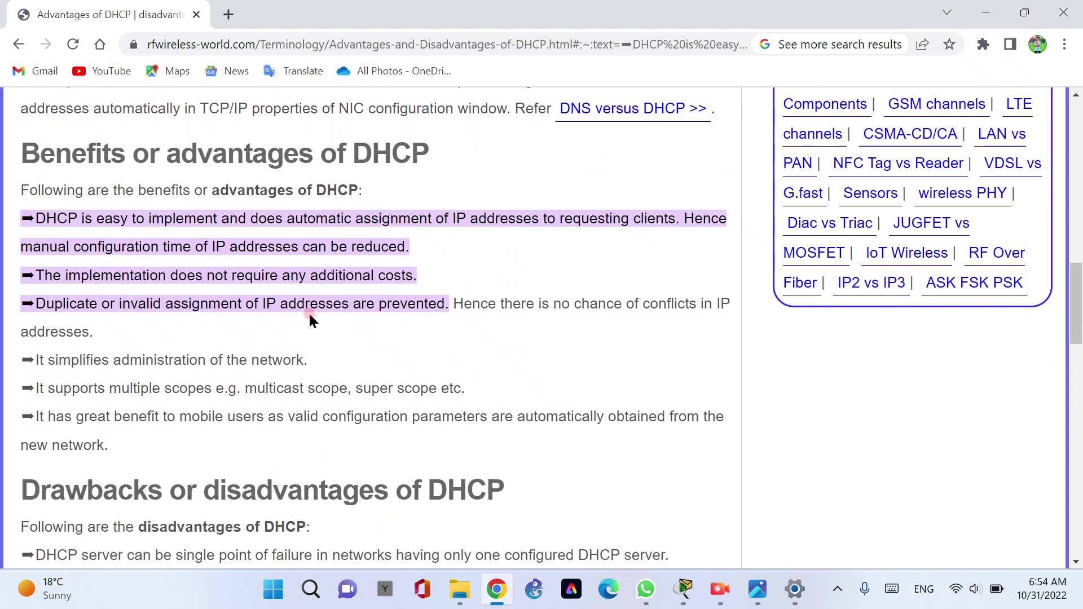
pyautogui.scroll(-2, 310, 316)
pyautogui.scroll(-4, 310, 320)
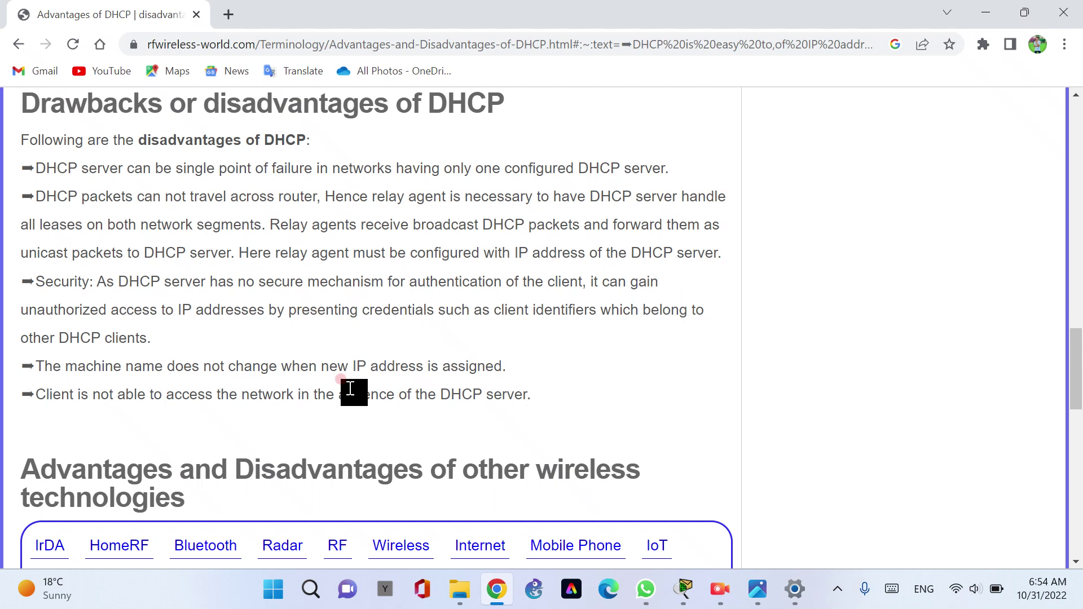
pyautogui.moveTo(509, 366); pyautogui.dragTo(30, 357)
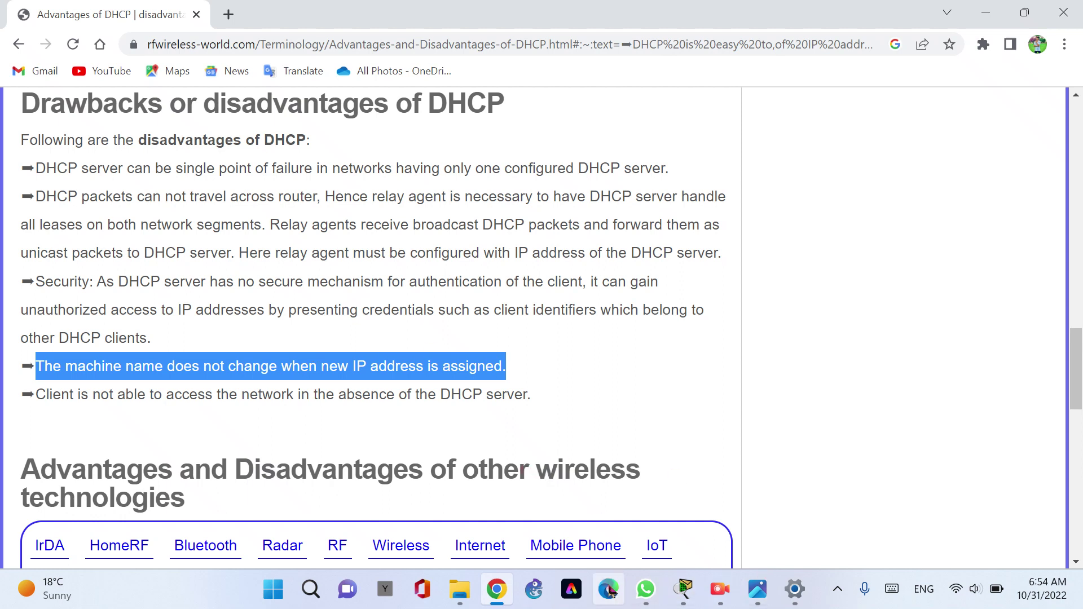
# Switch back to Cisco Packet Tracer and reopen the dhcp server's DHCP service settings.
pyautogui.click(684, 589)
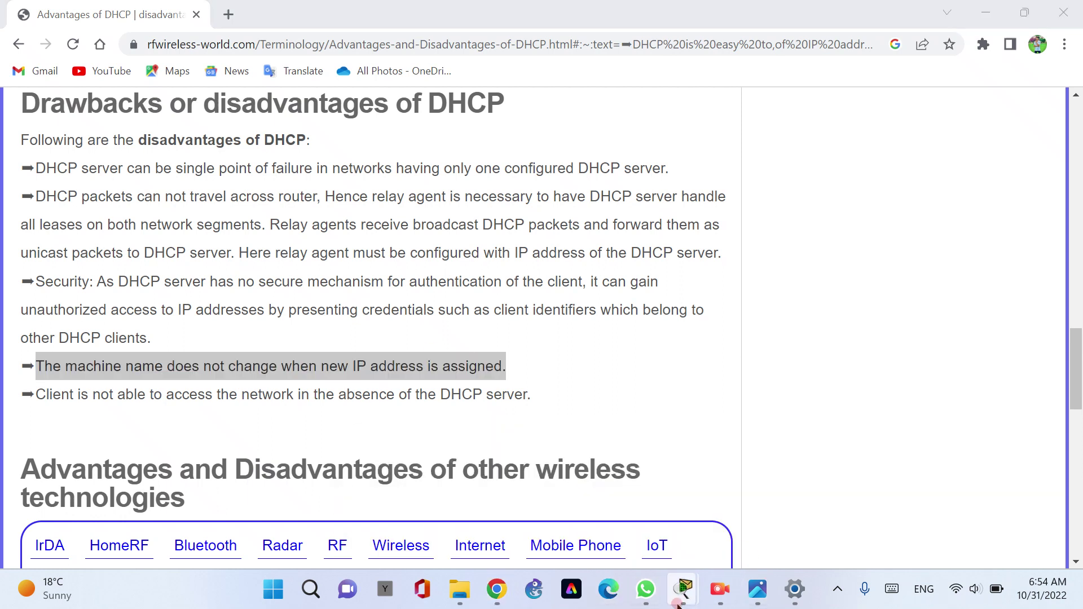
pyautogui.moveTo(684, 599)
pyautogui.click(810, 522)
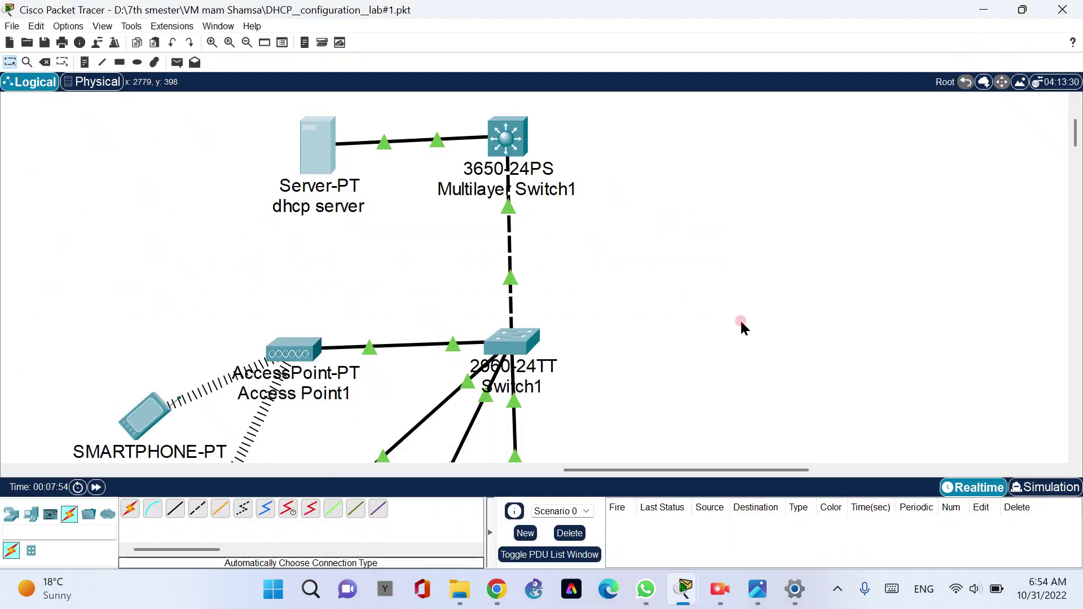
pyautogui.click(326, 148)
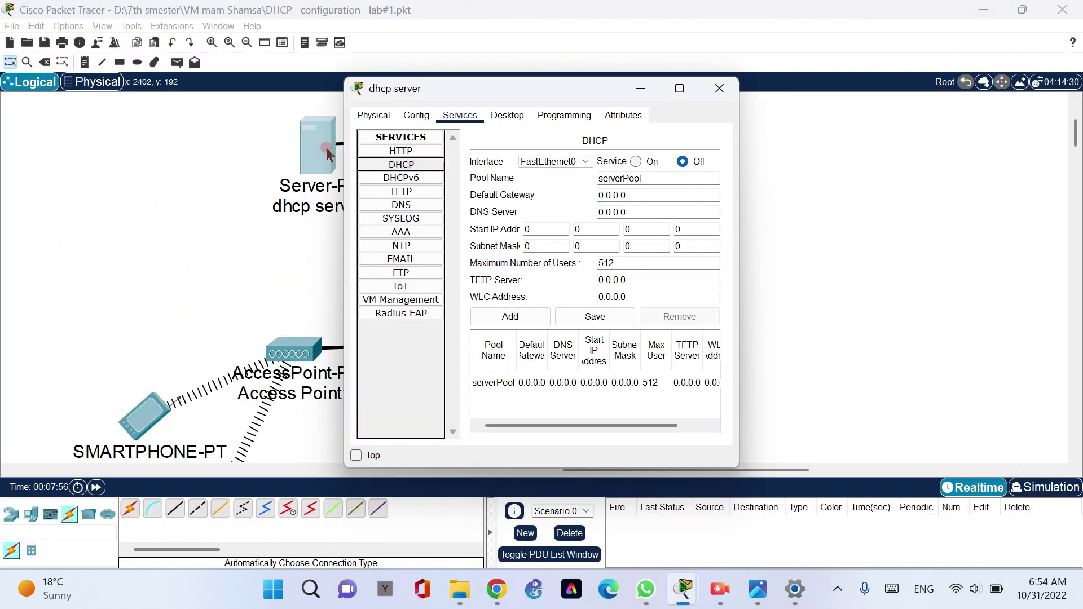
pyautogui.click(411, 165)
# Turn on the DHCP service on FastEthernet0 and set the pool name to DHCP POOL.
pyautogui.click(642, 178)
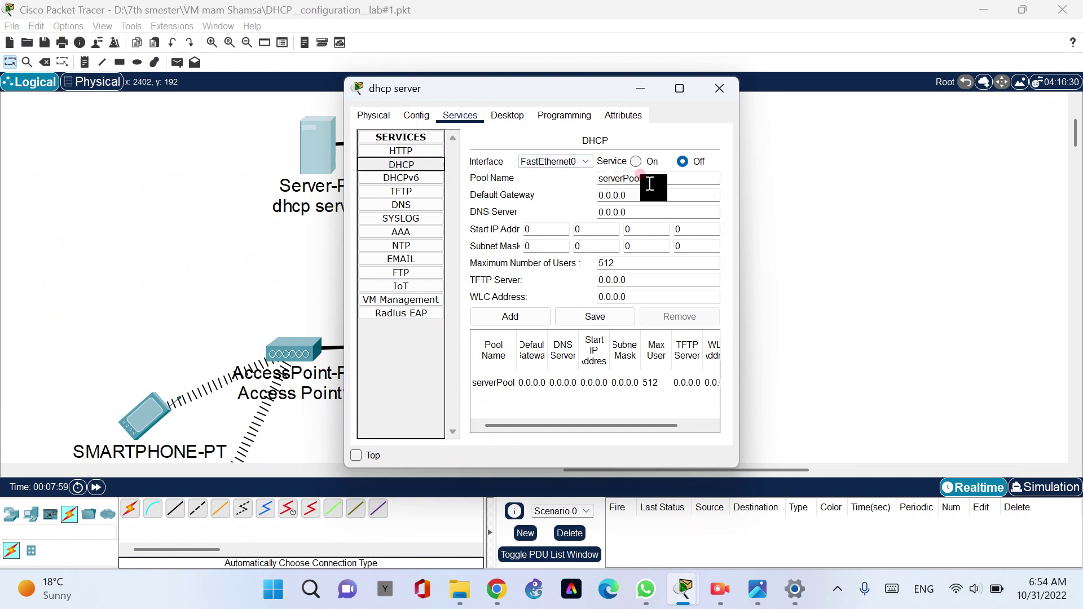
pyautogui.click(636, 160)
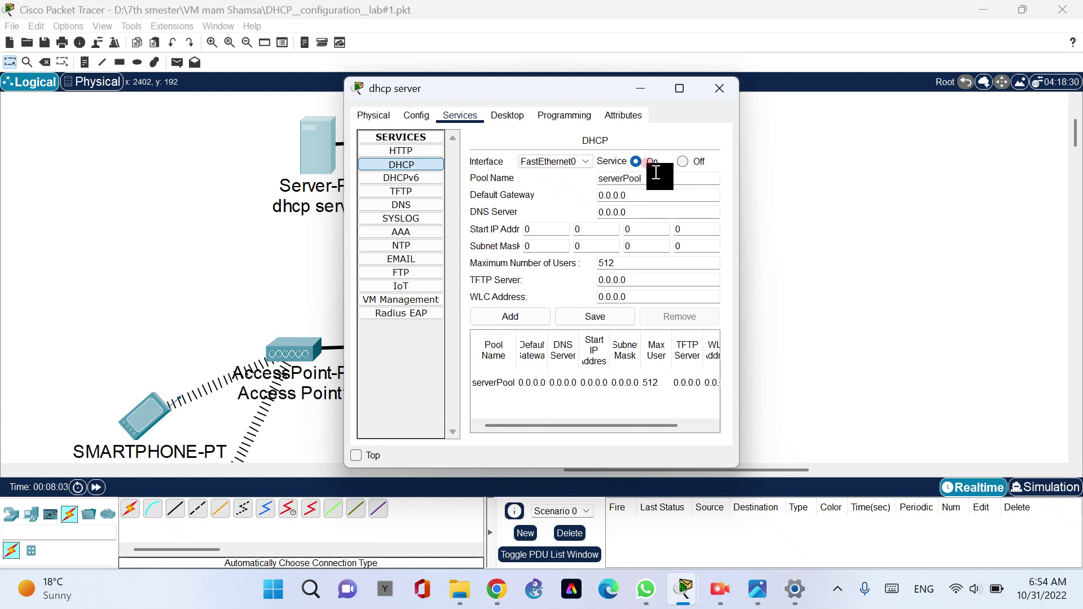
pyautogui.doubleClick(656, 173)
pyautogui.write('DHCP ')
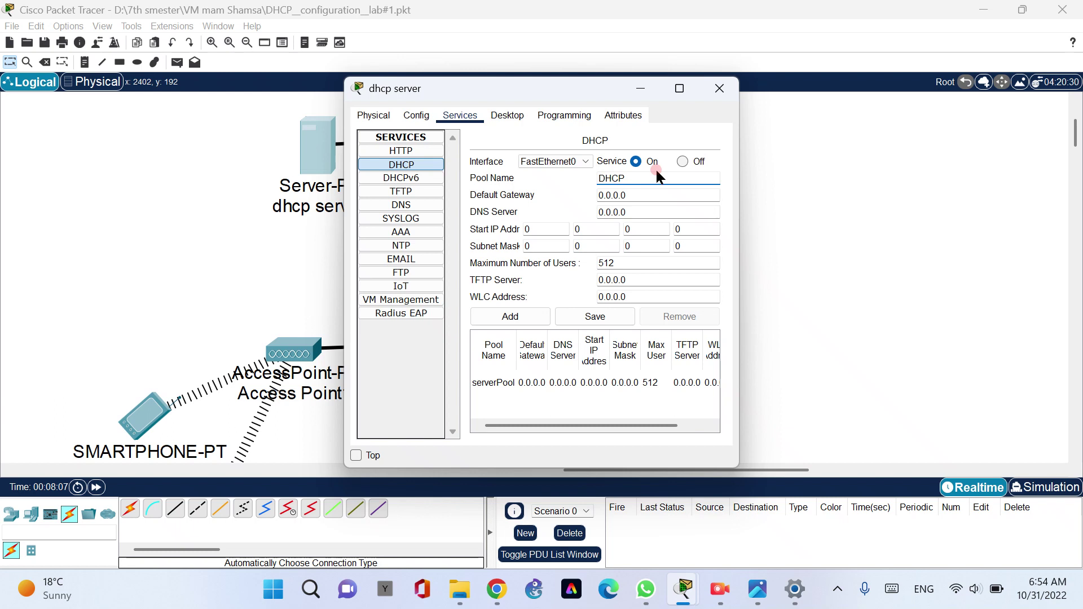
pyautogui.write('POOL')
pyautogui.click(706, 196)
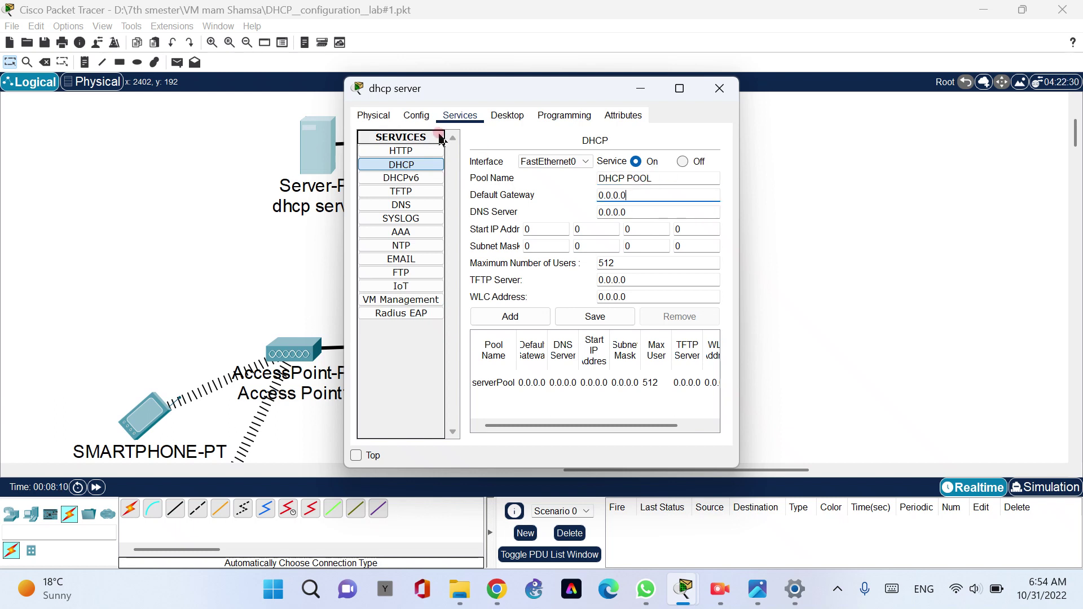
# Open the dhcp server's IP configuration and assign static IPv4 address 192.168.10.1 with subnet mask 255.255.255.0.
pyautogui.click(591, 142)
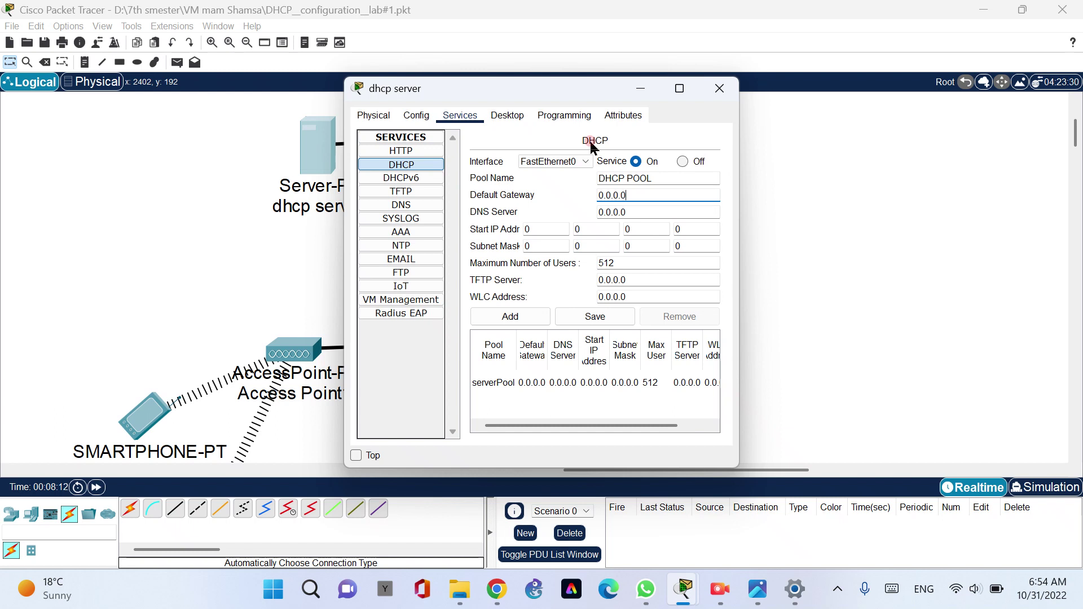
pyautogui.click(507, 115)
pyautogui.click(380, 168)
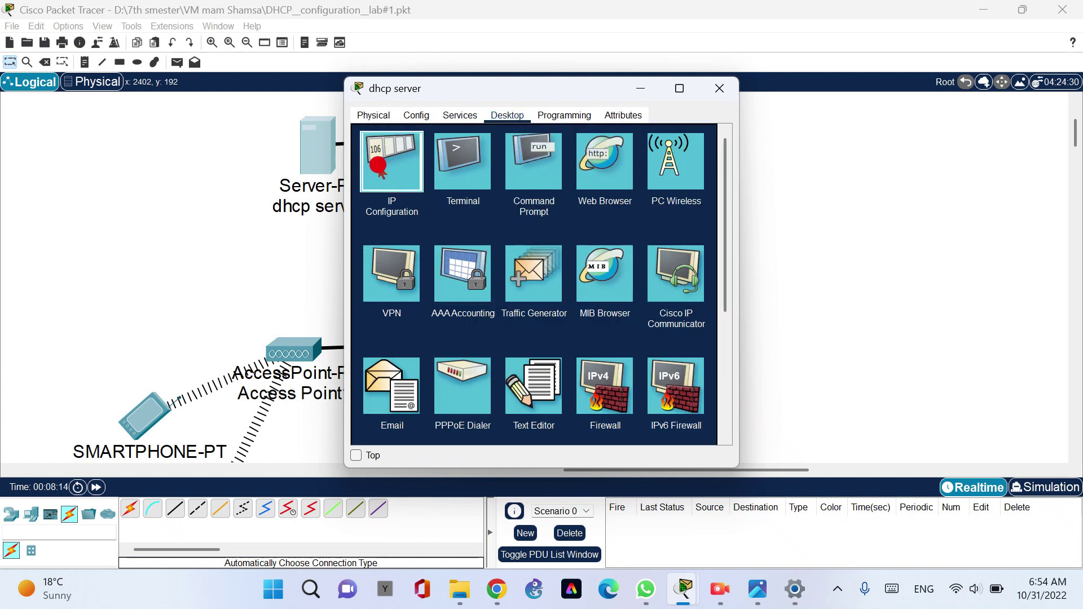
pyautogui.click(587, 215)
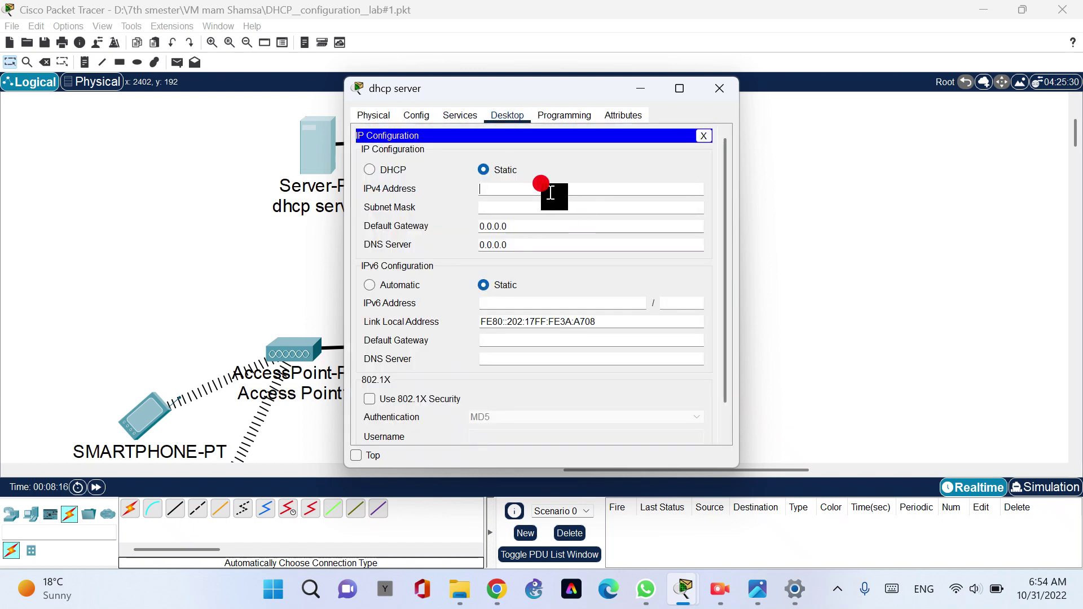
pyautogui.write('192.168.10.1')
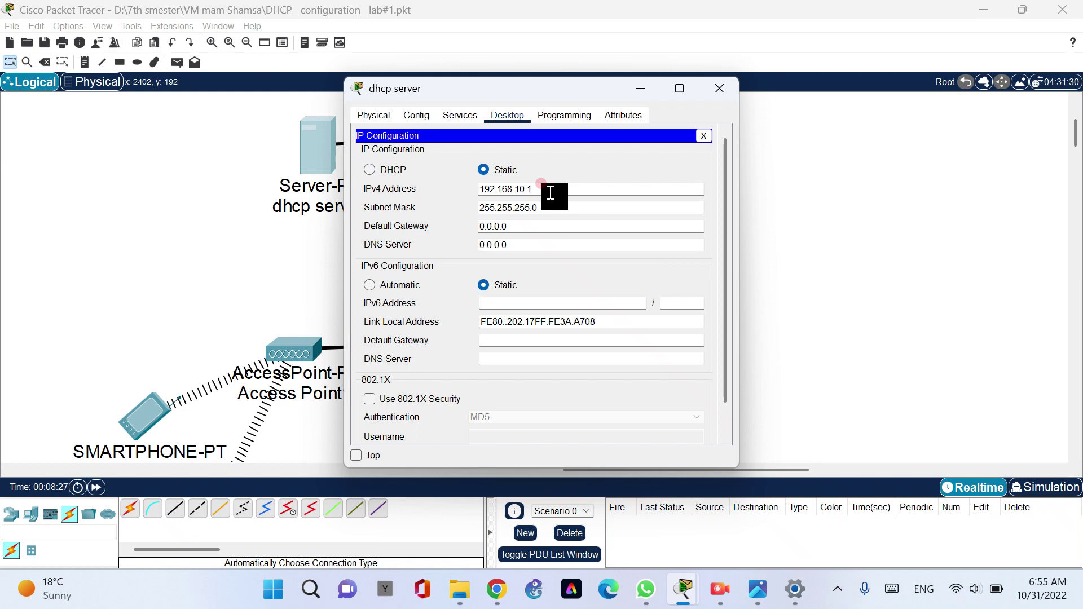
# Change the dhcp server's static IPv4 address to 192.168.10.2.
pyautogui.click(556, 221)
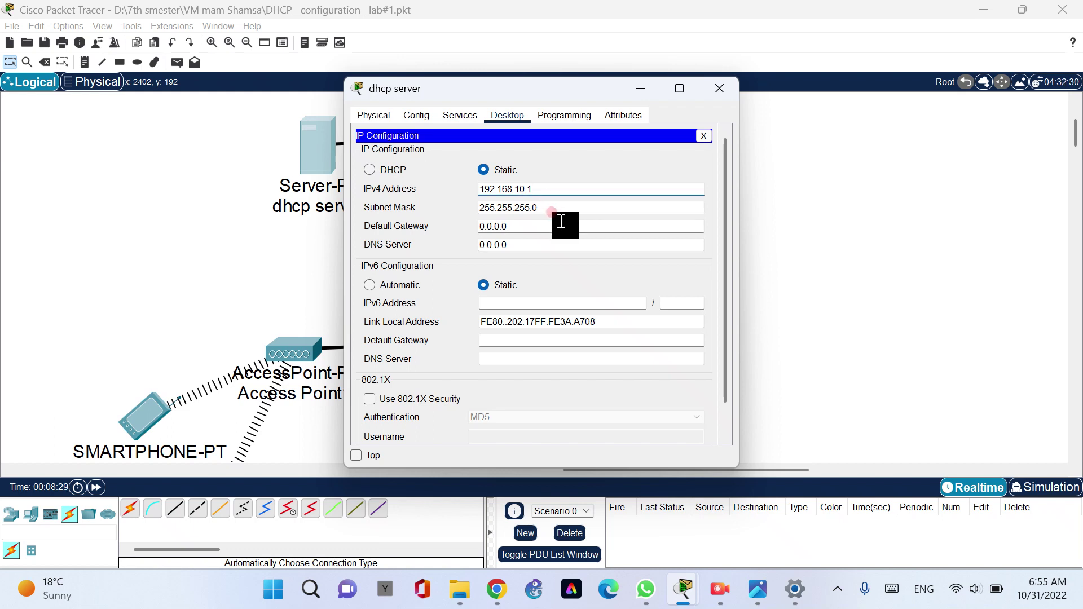
pyautogui.click(562, 223)
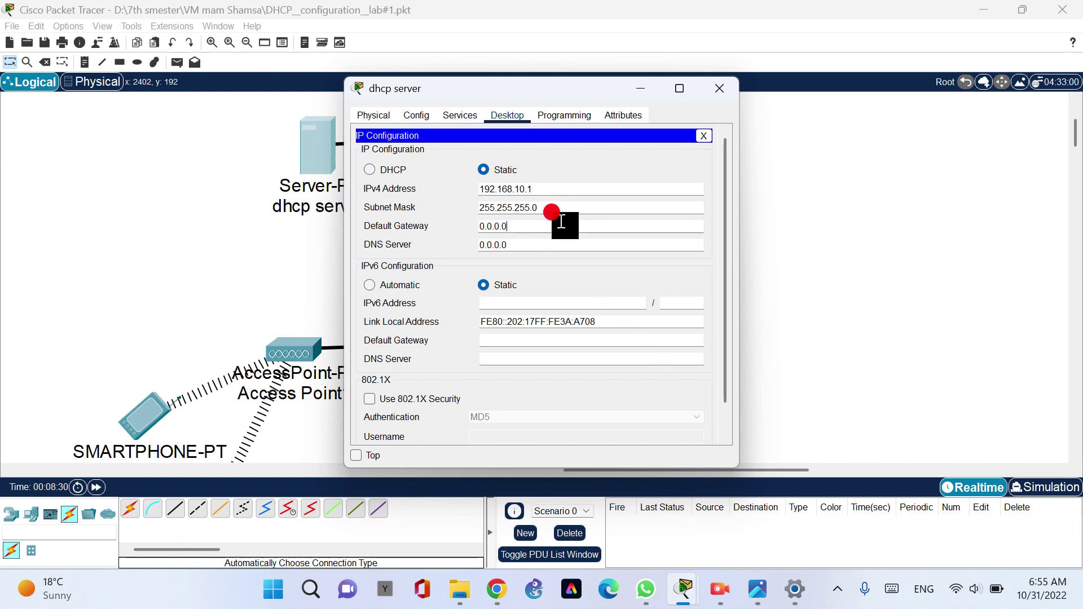
pyautogui.click(566, 186)
pyautogui.doubleClick(566, 186)
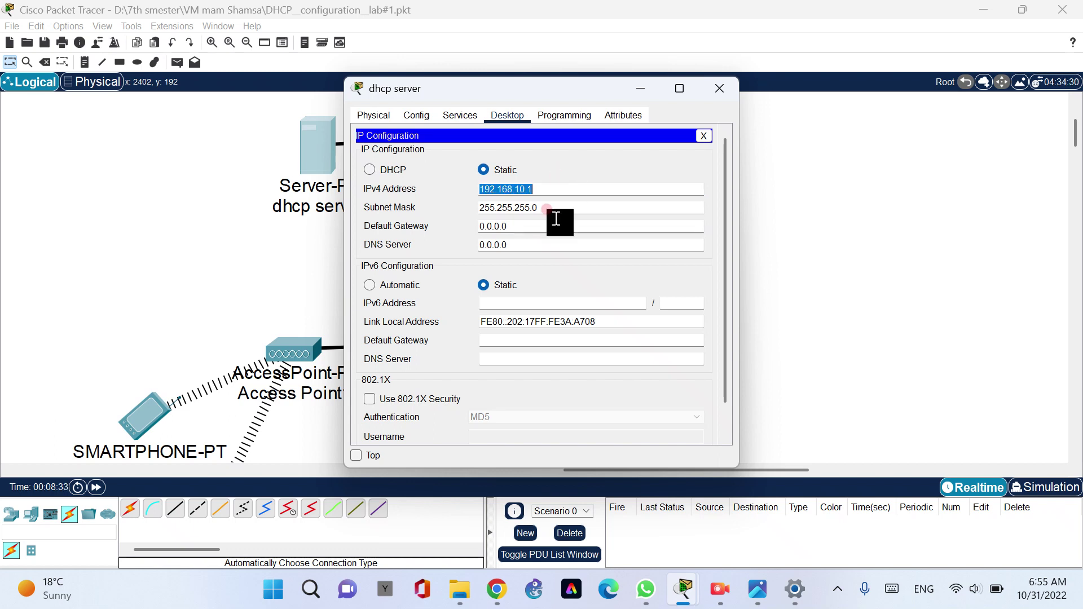
pyautogui.click(531, 227)
pyautogui.doubleClick(530, 225)
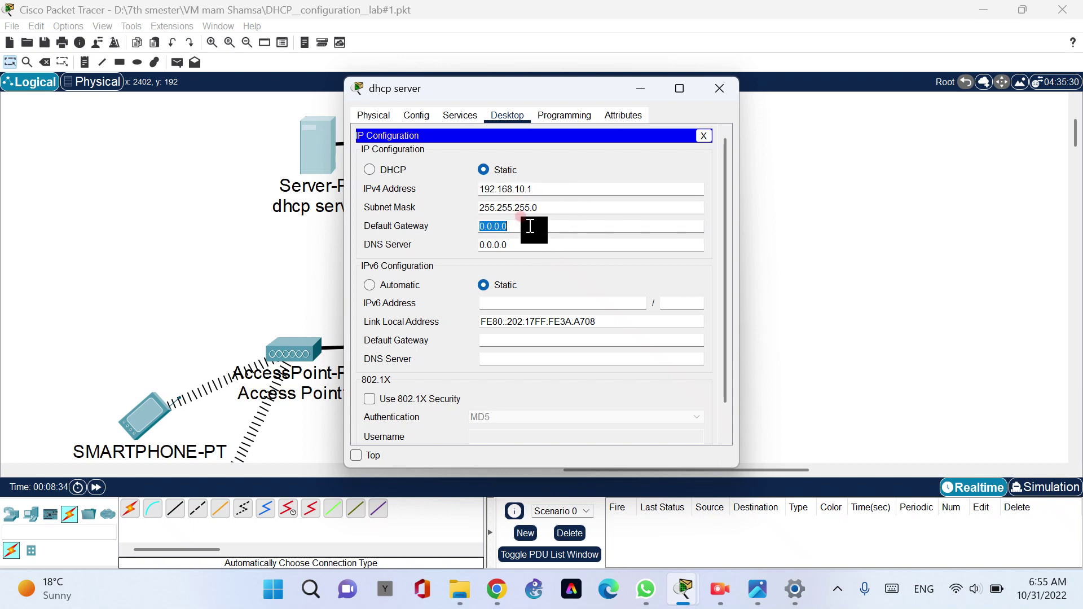
pyautogui.click(547, 192)
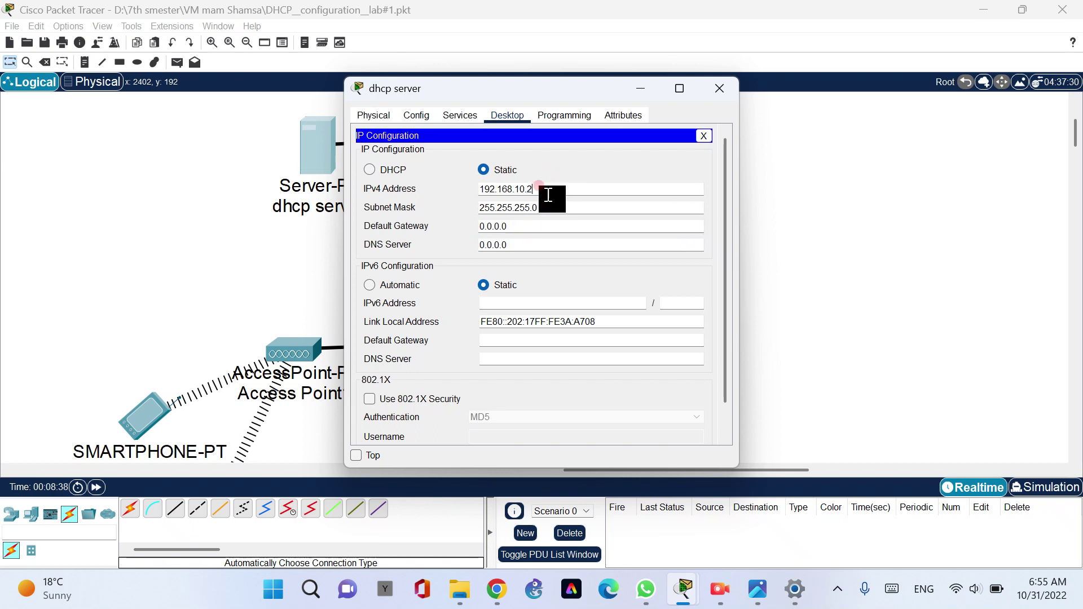
# Set both the default gateway and the DNS server in the dhcp server's IPv4 configuration to 192.168.10.1.
pyautogui.doubleClick(548, 193)
pyautogui.hotkey('ctrl', 'c')
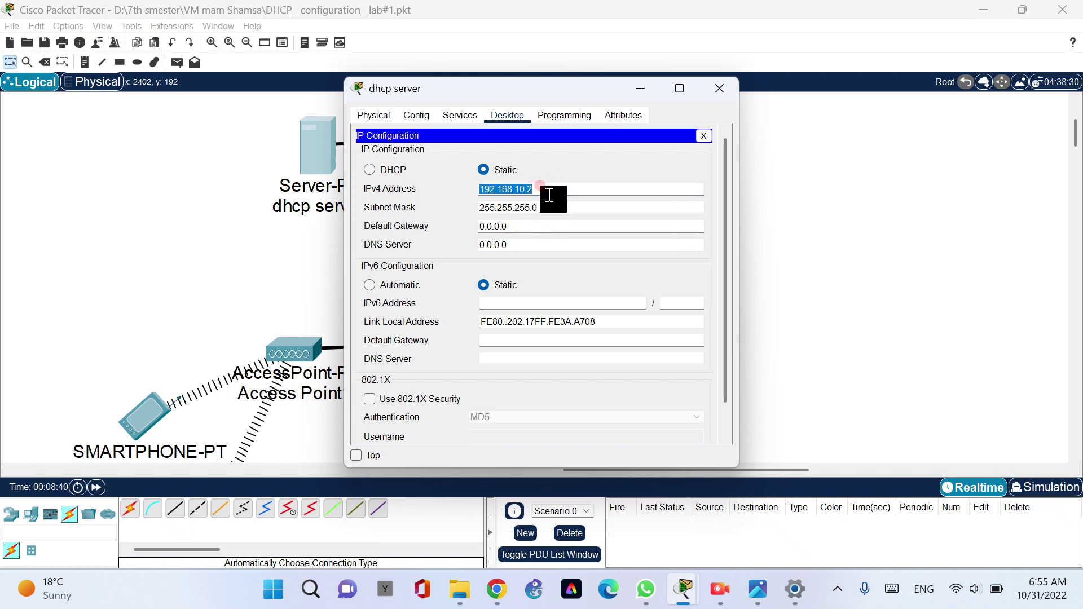
pyautogui.click(536, 229)
pyautogui.doubleClick(536, 229)
pyautogui.hotkey('ctrl', 'v')
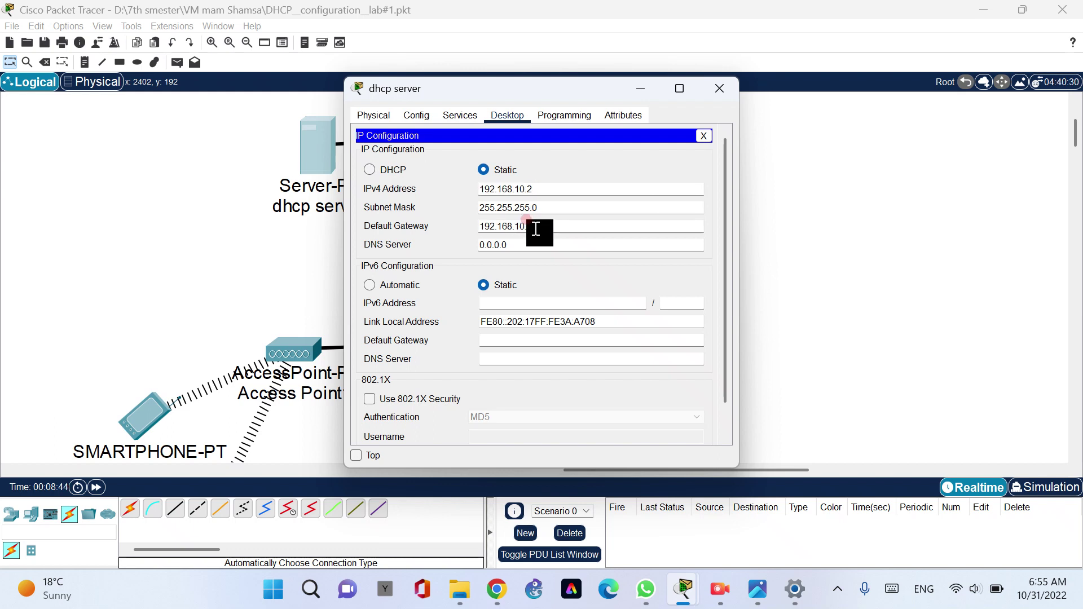
pyautogui.doubleClick(522, 243)
pyautogui.hotkey('ctrl', 'v')
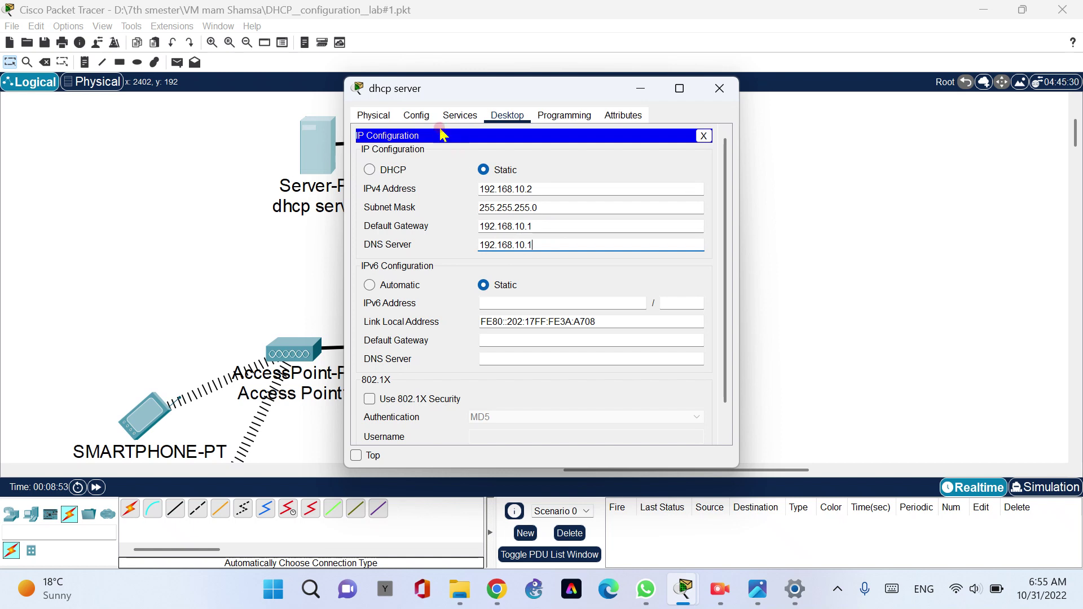
# Return to the DHCP service and set the pool's default gateway and DNS server to 192.168.10.1.
pyautogui.click(459, 116)
pyautogui.click(635, 179)
pyautogui.hotkey('ctrl', 'a')
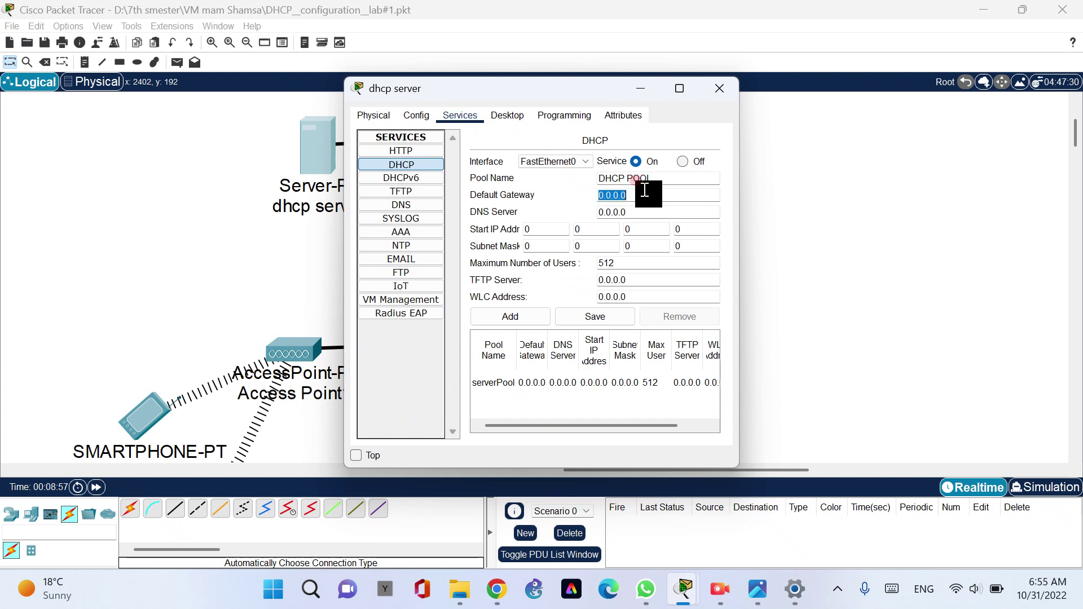
pyautogui.write('192.168.10.1')
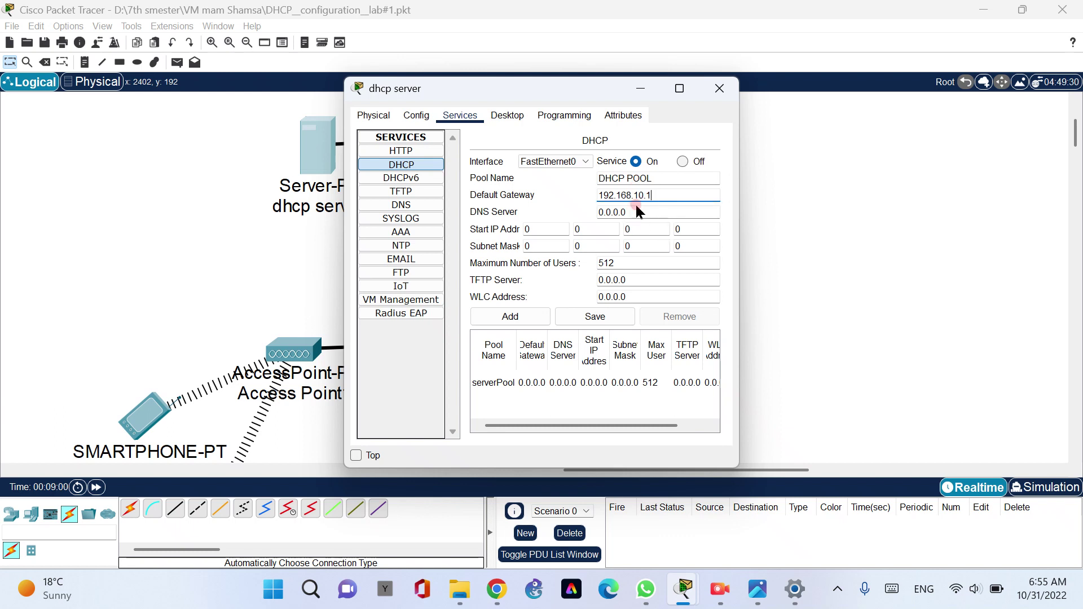
pyautogui.click(636, 212)
pyautogui.hotkey('ctrl', 'a')
pyautogui.write('192.16')
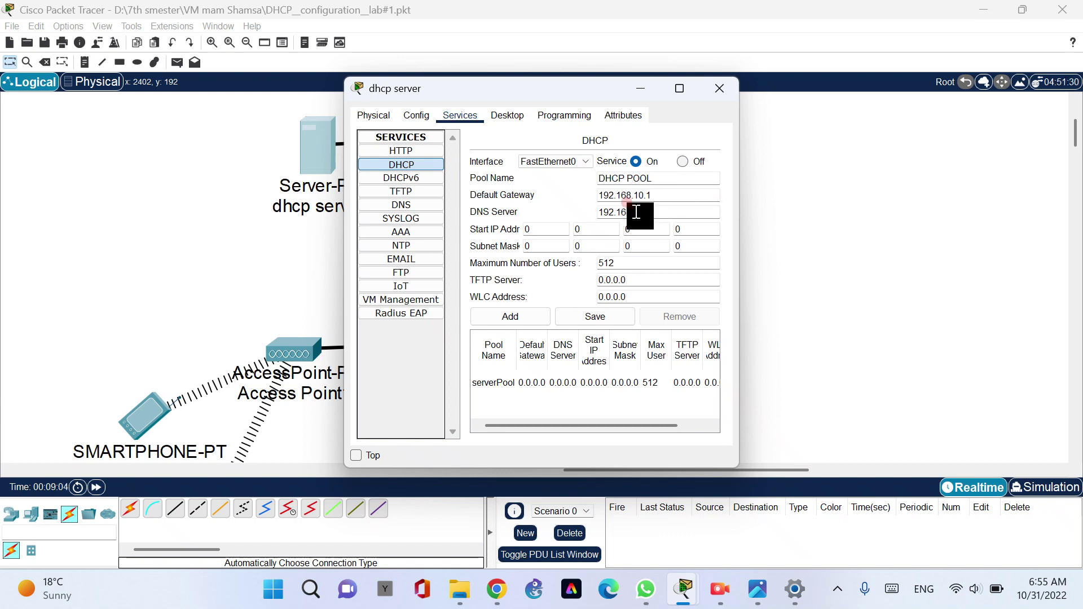
pyautogui.write('8.10.1')
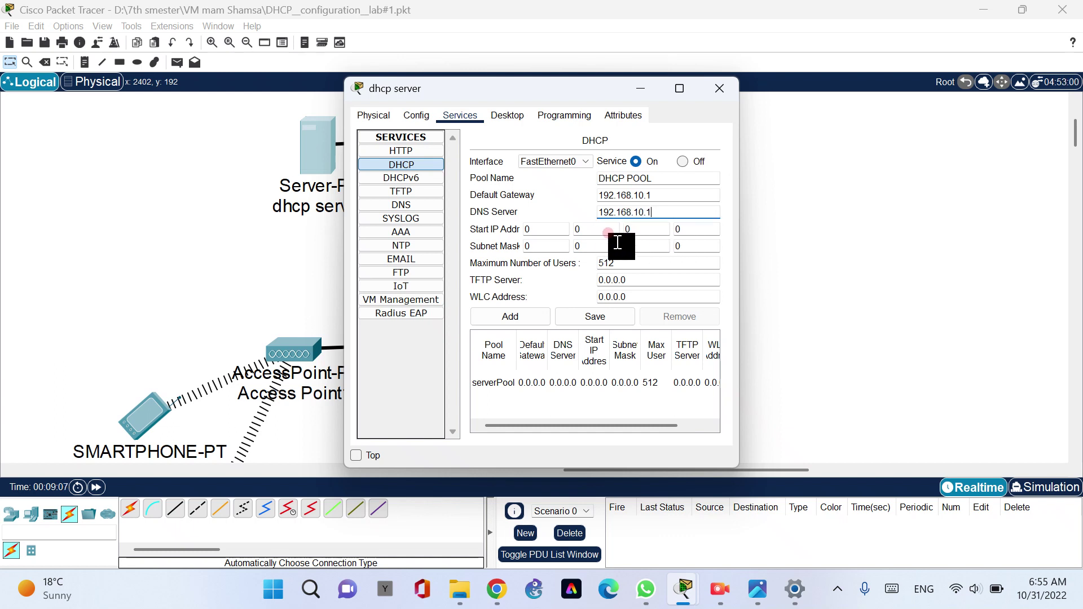
# Set the DHCP pool's start IP address to 192.168.10.3.
pyautogui.click(553, 230)
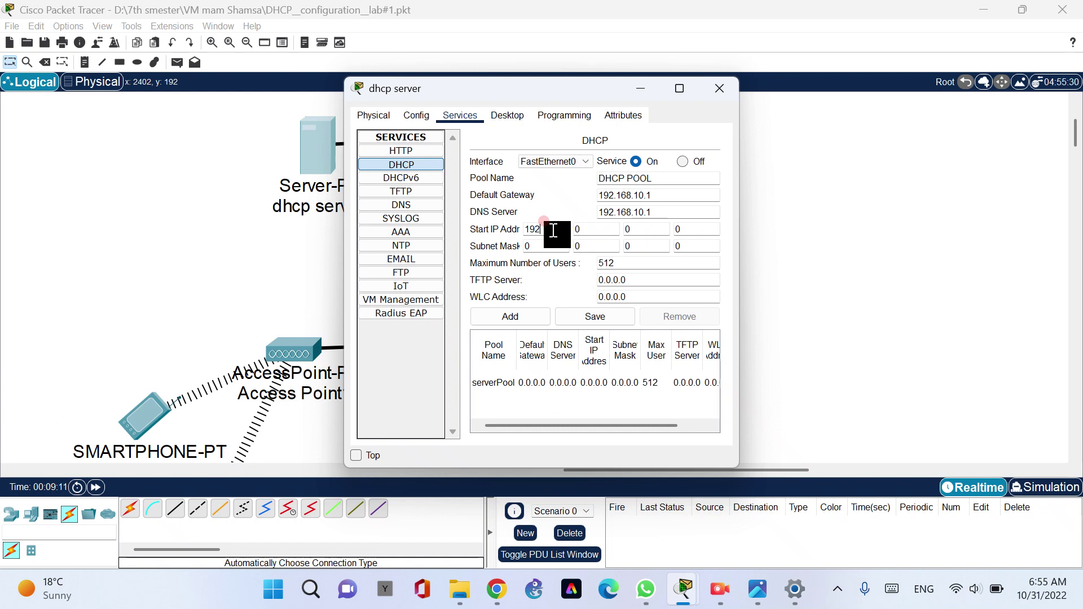
pyautogui.click(587, 231)
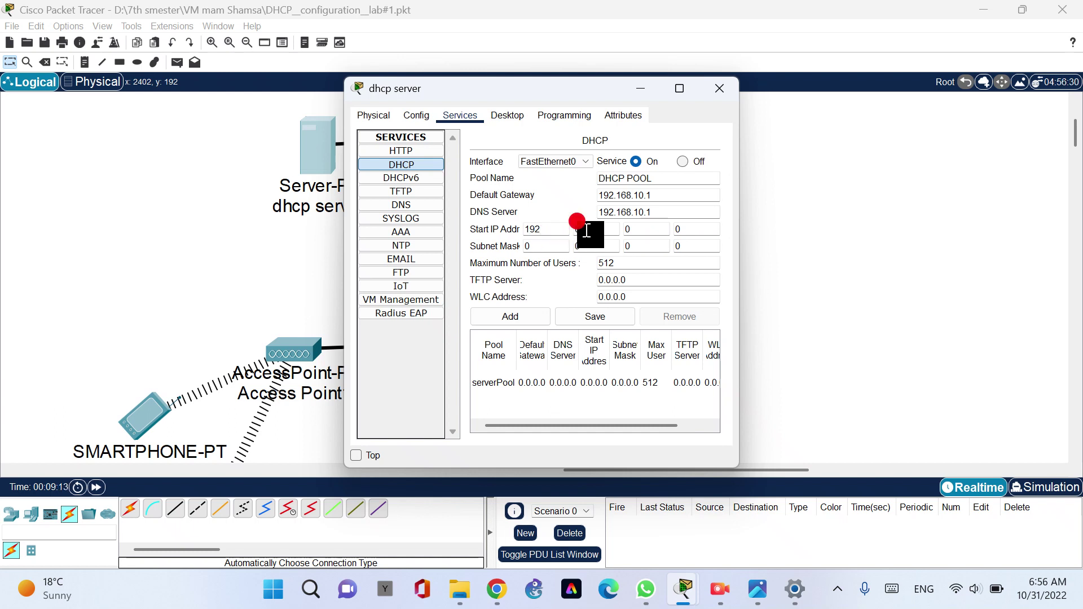
pyautogui.write('168')
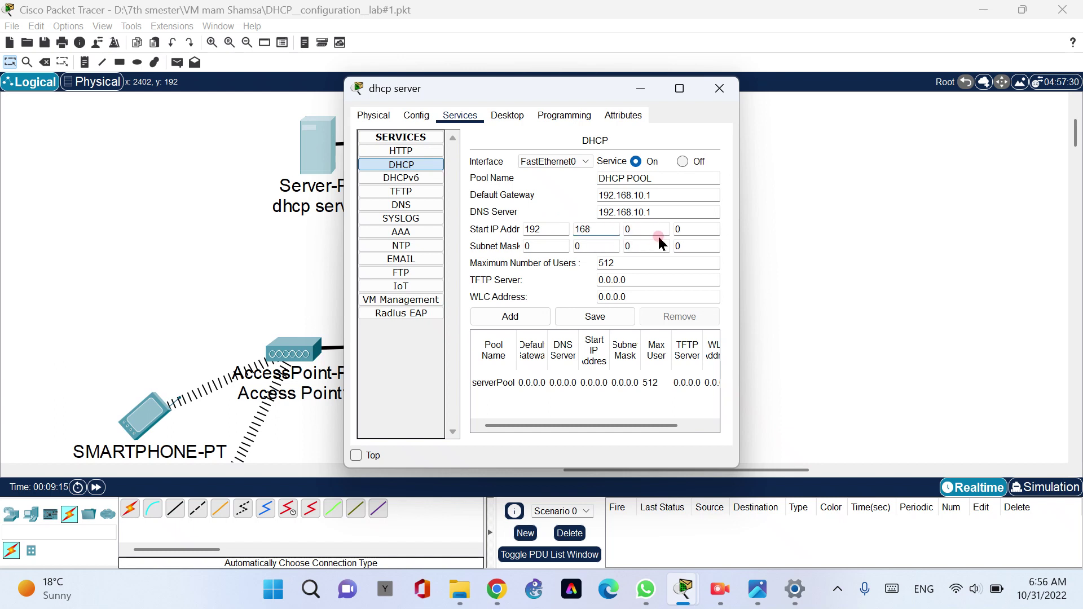
pyautogui.click(641, 230)
pyautogui.write('1')
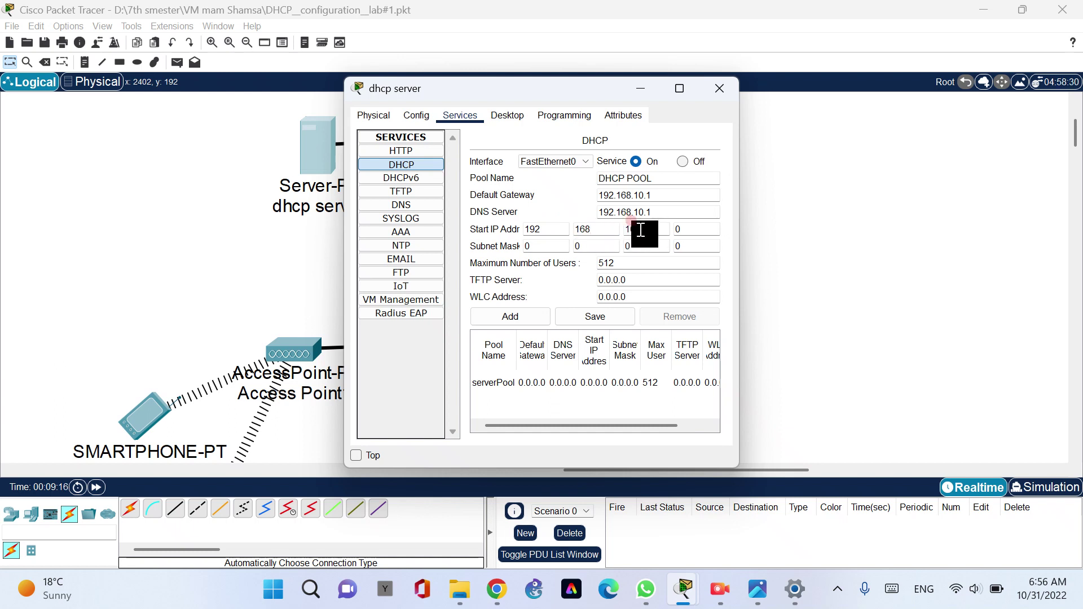
pyautogui.click(696, 230)
pyautogui.press('BackSpace')
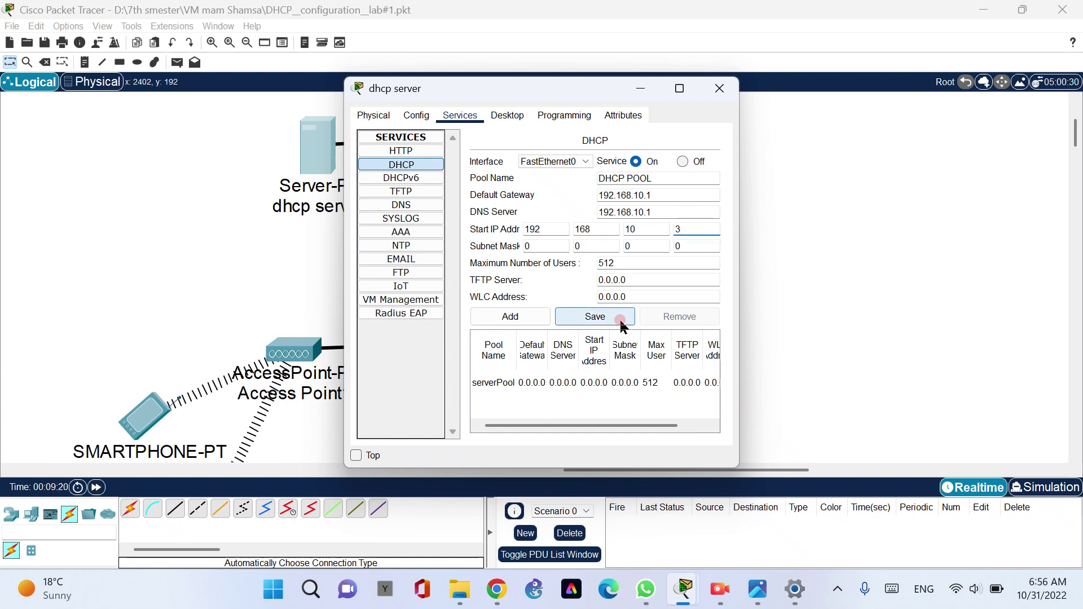
# Set the DHCP pool's subnet mask to 255.255.255.0.
pyautogui.click(539, 243)
pyautogui.press('BackSpace')
pyautogui.write('25')
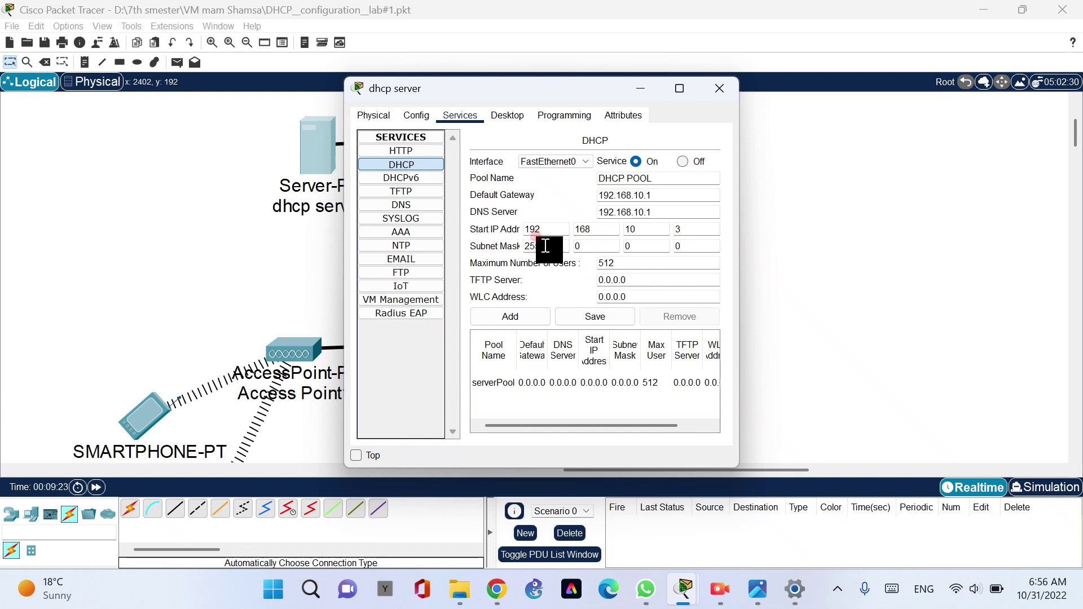
pyautogui.write('5')
pyautogui.click(587, 247)
pyautogui.click(609, 237)
pyautogui.write('255')
pyautogui.click(634, 237)
pyautogui.write('255')
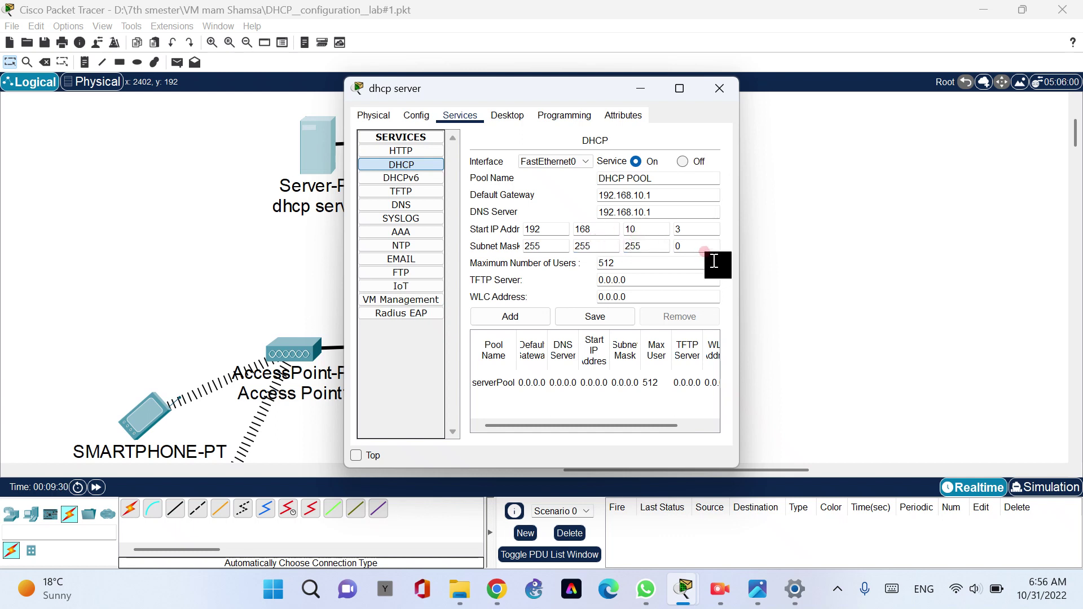
# Save the entered DHCP settings as a new pool and accept the notice about the default pool.
pyautogui.click(632, 264)
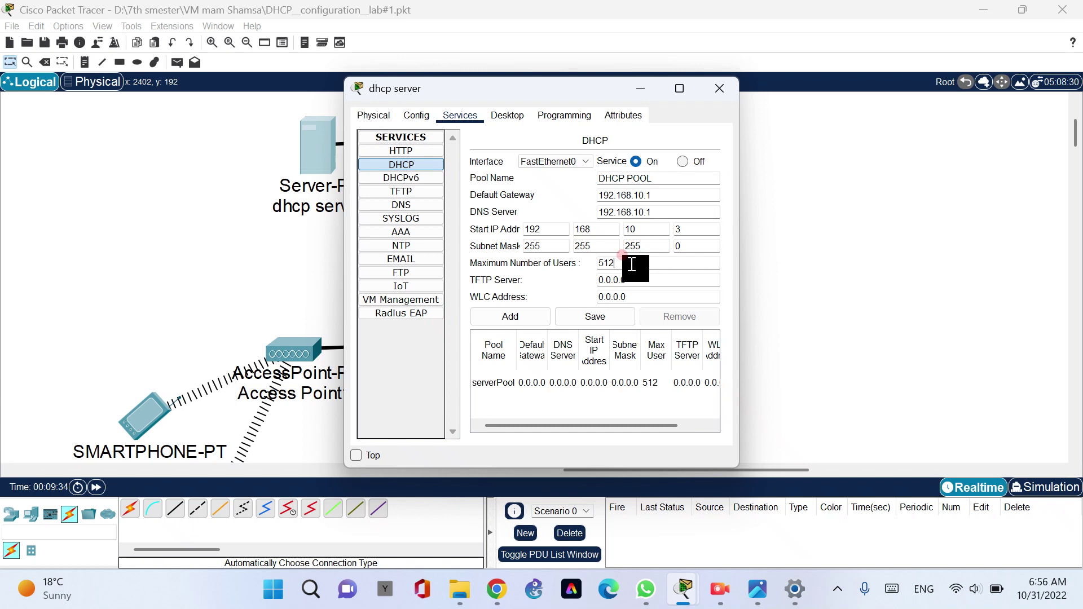
pyautogui.click(609, 316)
pyautogui.click(625, 308)
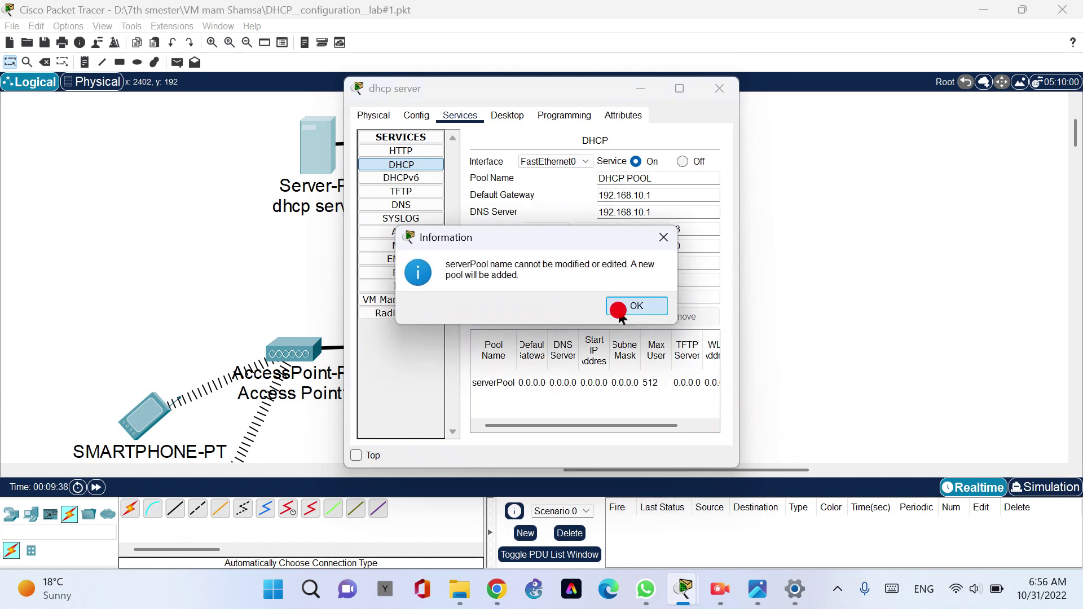
pyautogui.click(532, 319)
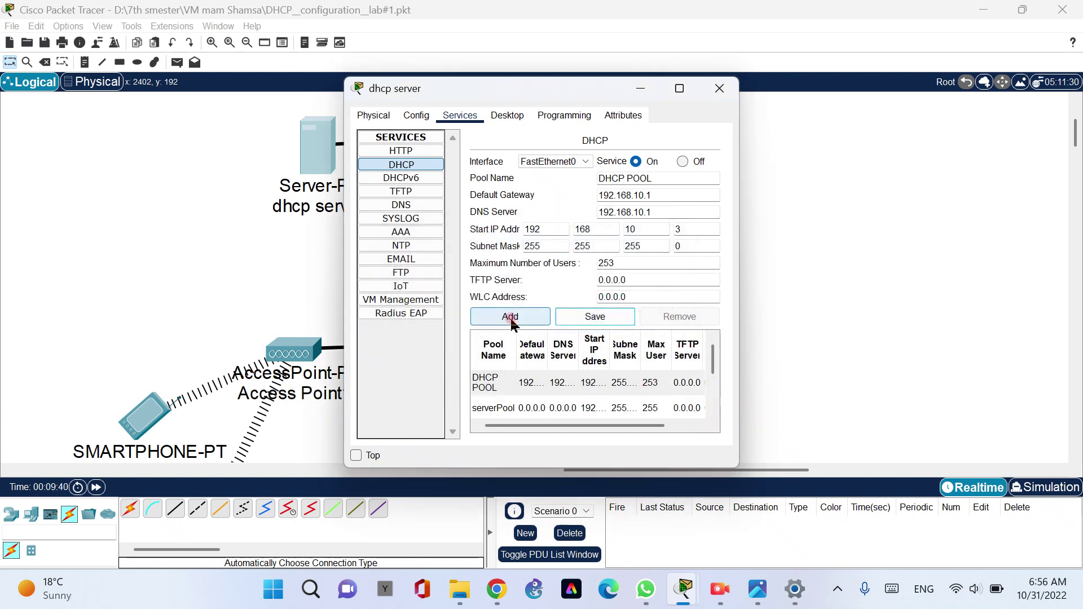
# Save the DHCP POOL entry again, then close the dhcp server's window after checking its static IP configuration.
pyautogui.click(583, 384)
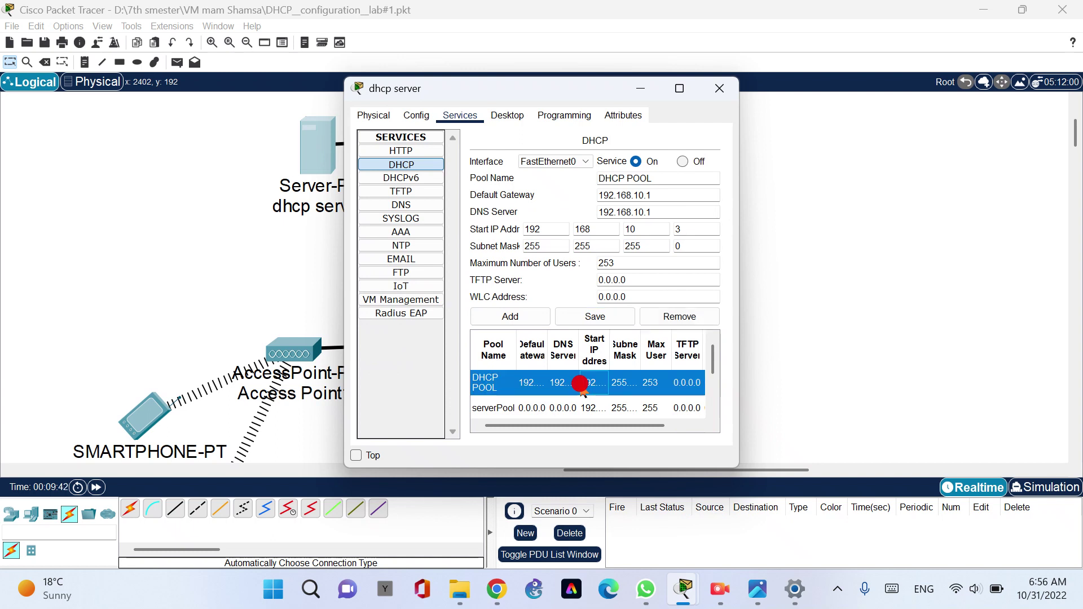
pyautogui.click(514, 323)
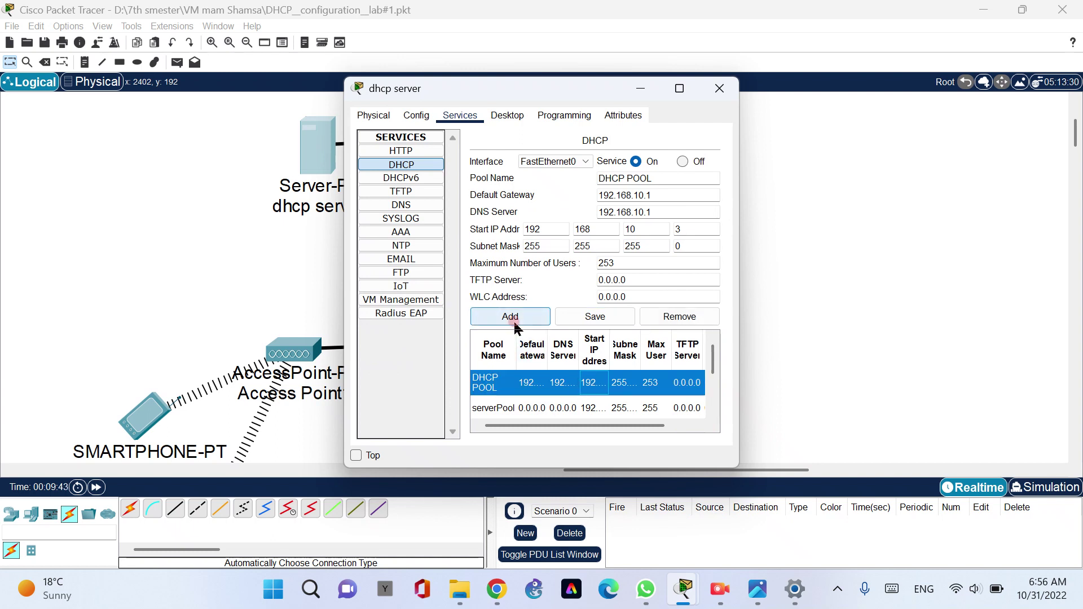
pyautogui.click(576, 308)
pyautogui.click(608, 319)
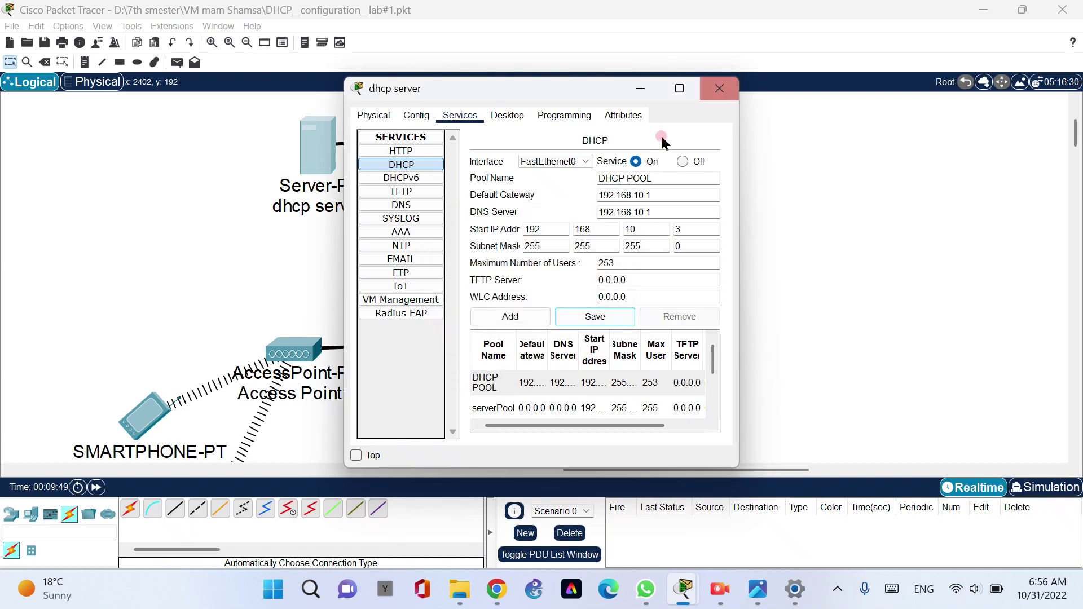
pyautogui.click(504, 118)
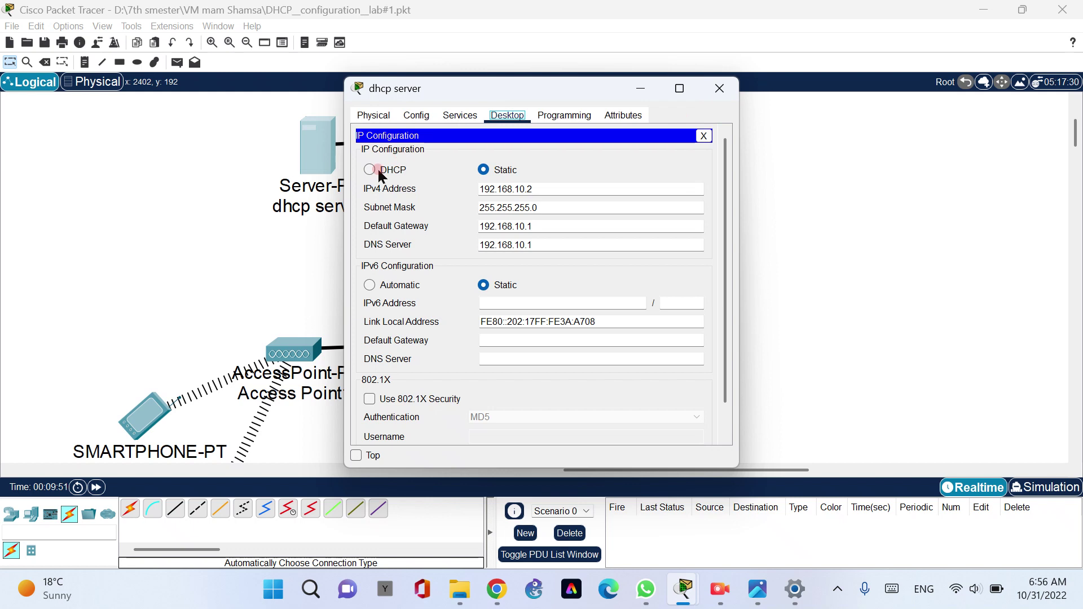
pyautogui.click(719, 88)
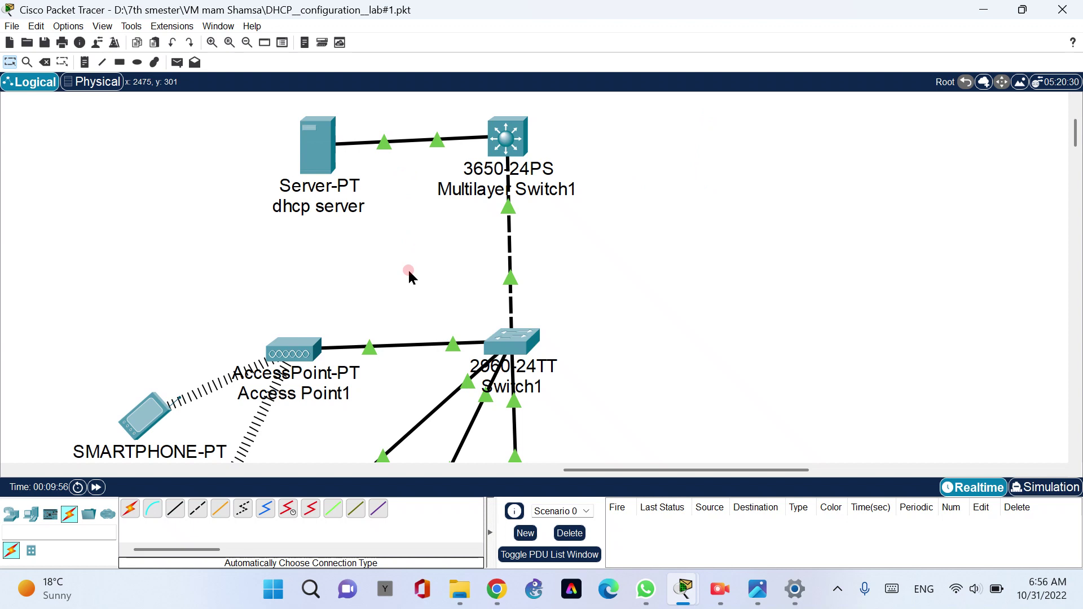
# Open the IP configuration settings of PC2.
pyautogui.scroll(-3, 409, 271)
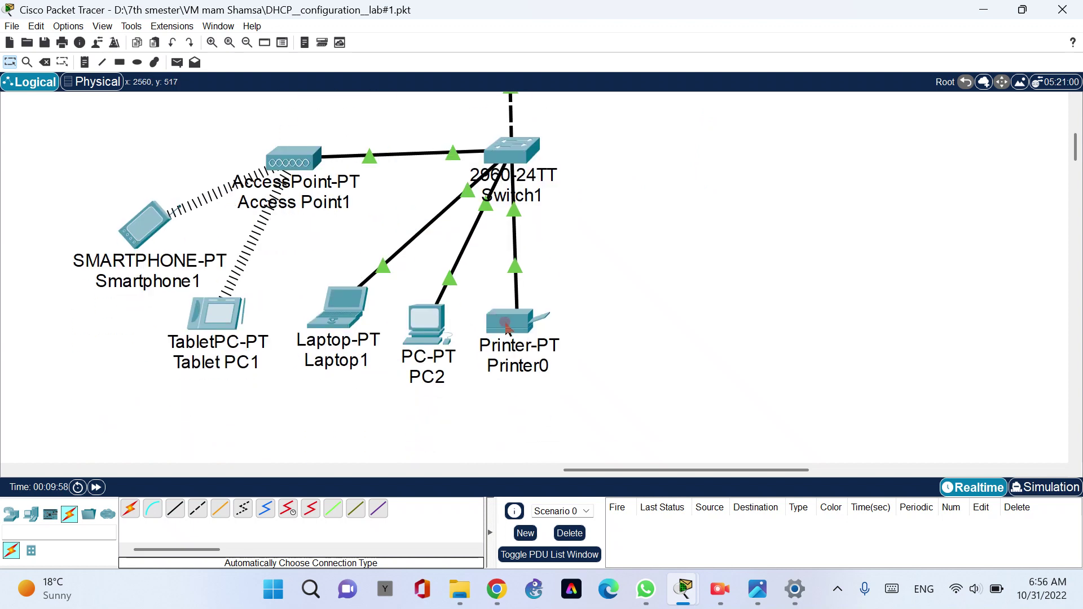
pyautogui.click(422, 323)
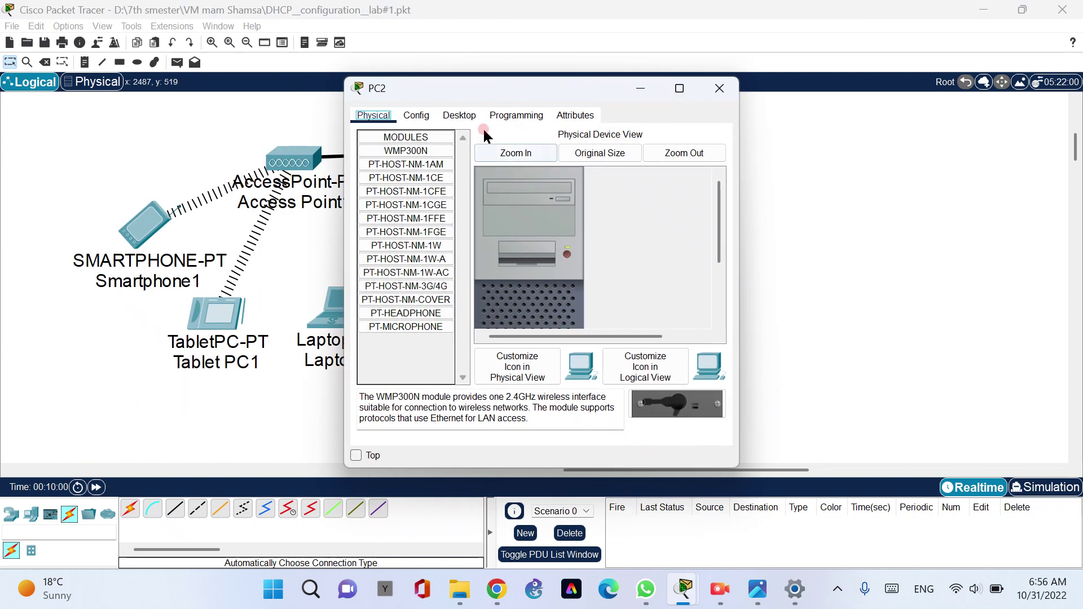
pyautogui.click(422, 119)
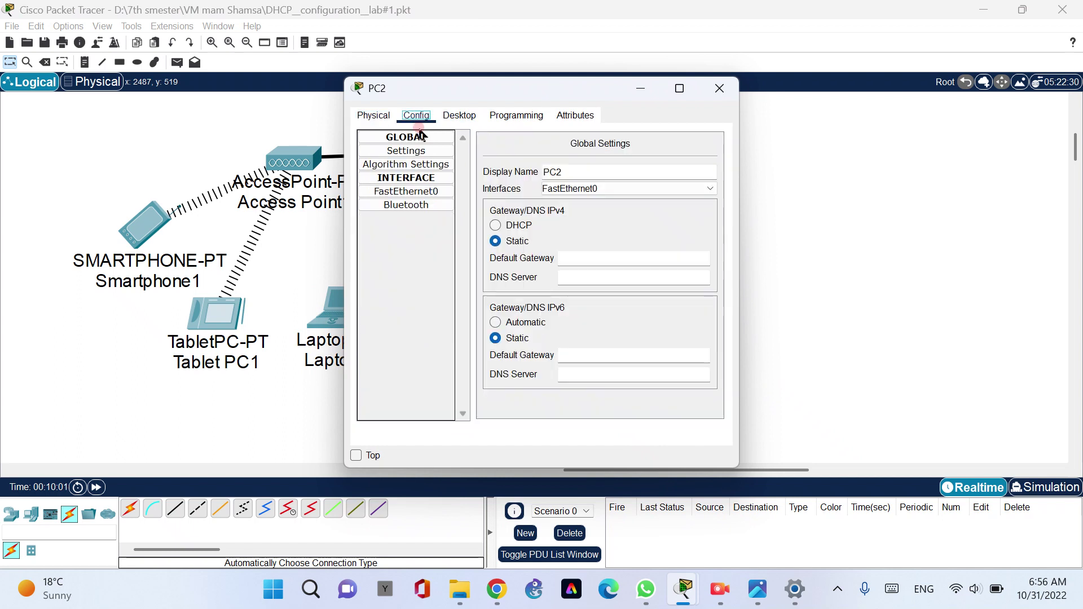
pyautogui.click(460, 121)
pyautogui.click(408, 156)
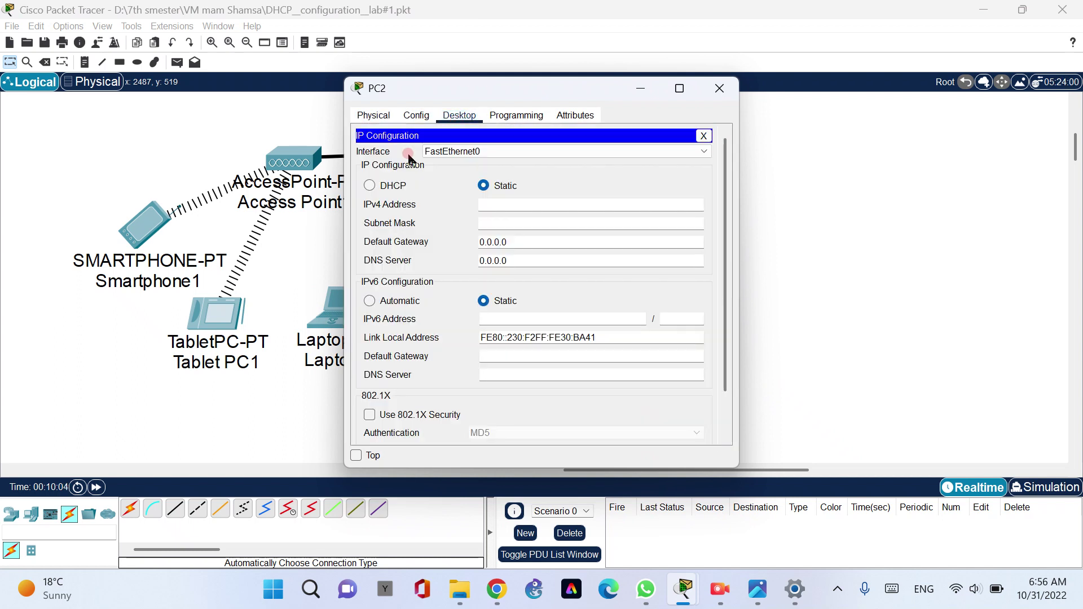
pyautogui.click(525, 202)
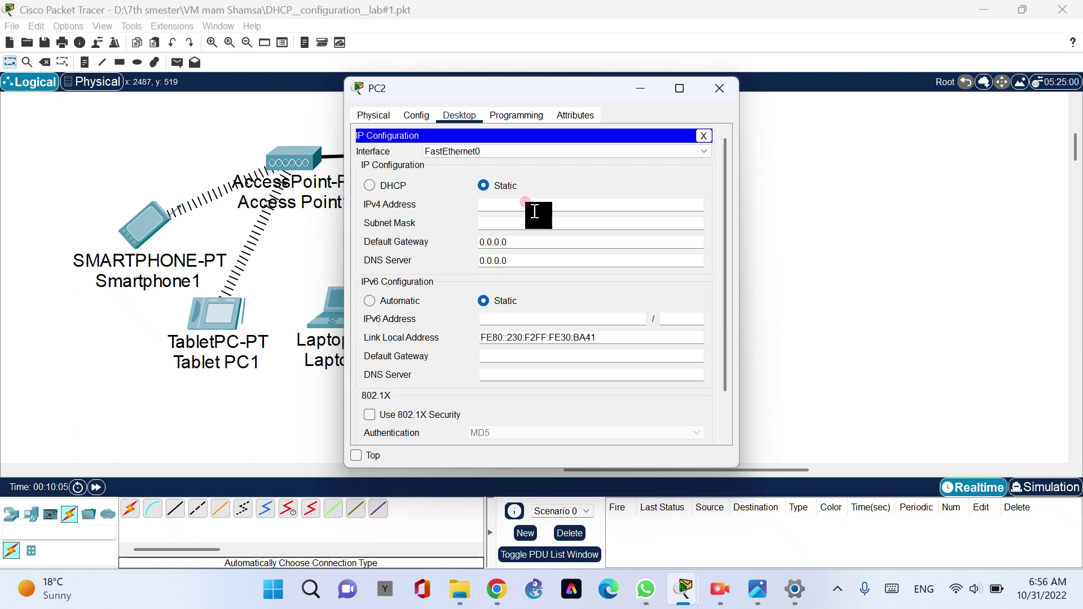
pyautogui.write('192.')
pyautogui.press('BackSpace')
pyautogui.press('BackSpace')
pyautogui.press('BackSpace')
pyautogui.press('BackSpace')
pyautogui.press('BackSpace')
pyautogui.press('BackSpace')
pyautogui.press('BackSpace')
pyautogui.press('BackSpace')
# Set PC2 to obtain its IPv4 configuration through DHCP, then close its window.
pyautogui.click(369, 186)
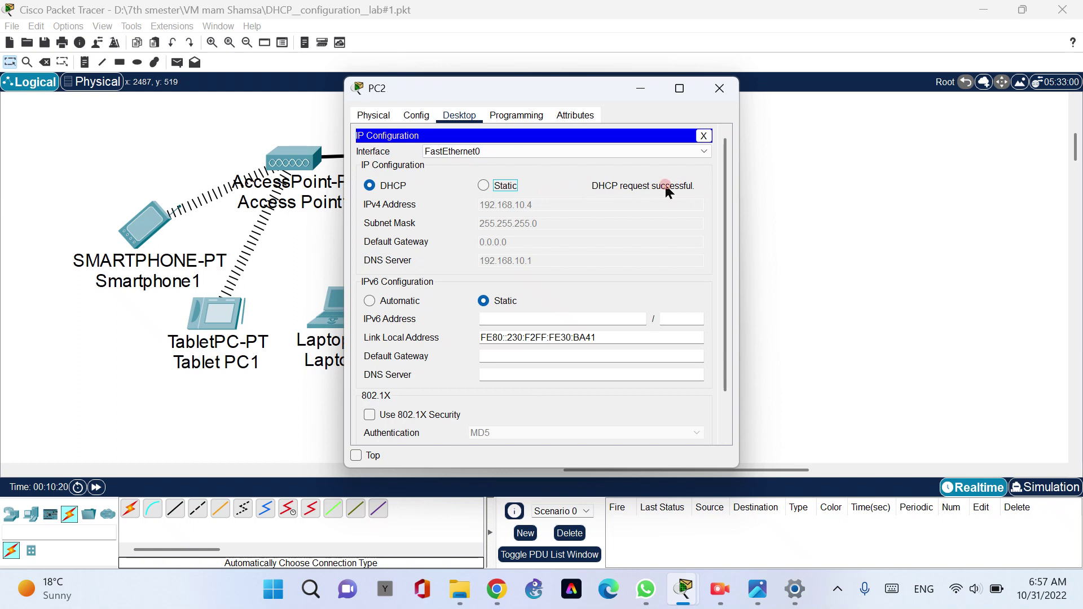
pyautogui.click(724, 99)
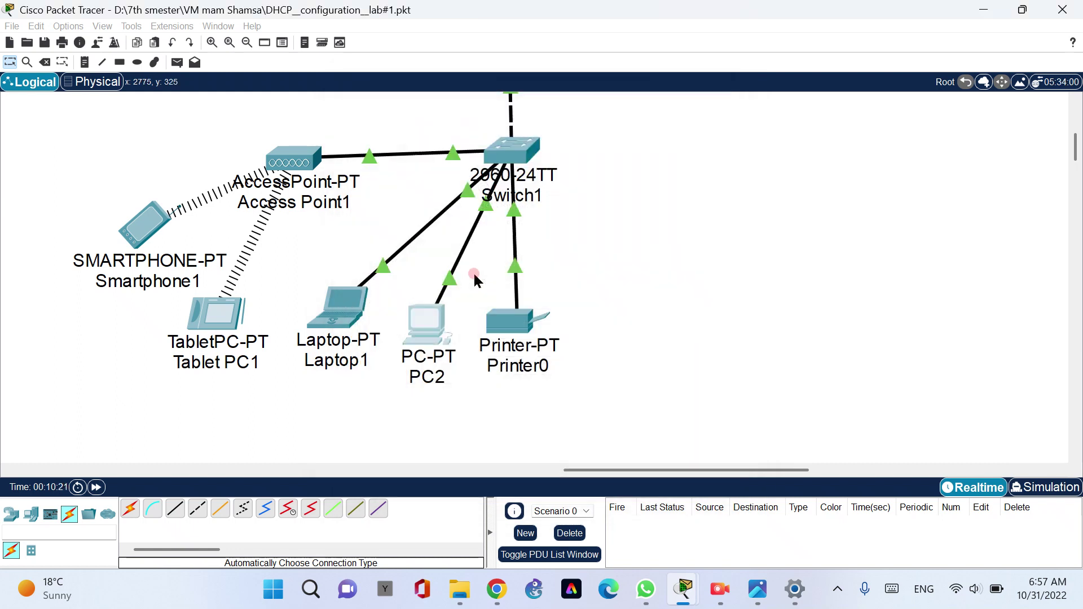
# Set Laptop1 to obtain its IPv4 configuration through DHCP, then close its window.
pyautogui.click(335, 314)
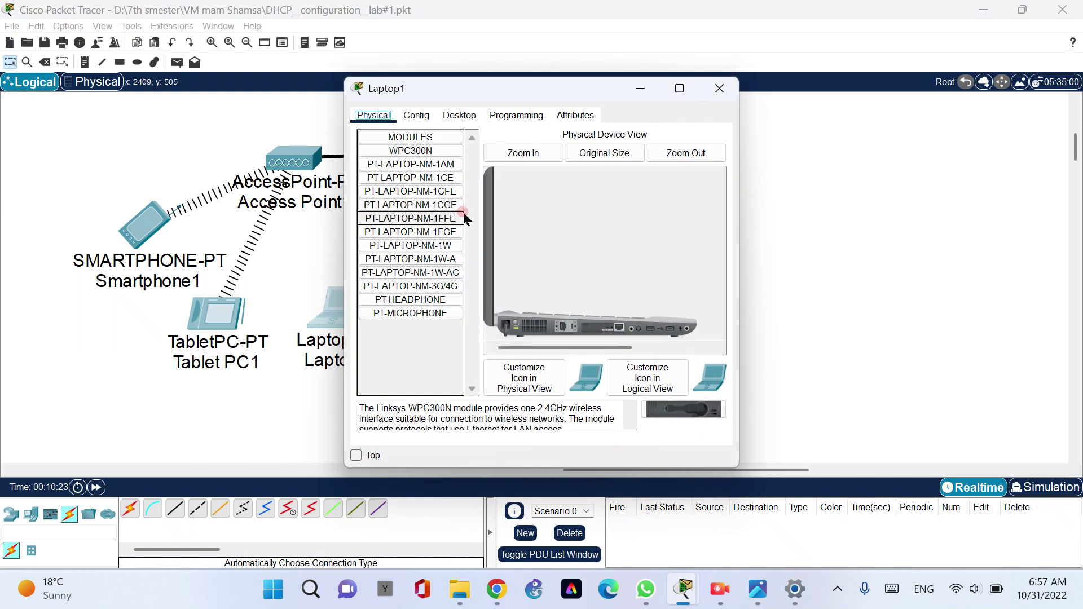
pyautogui.click(459, 115)
pyautogui.click(389, 164)
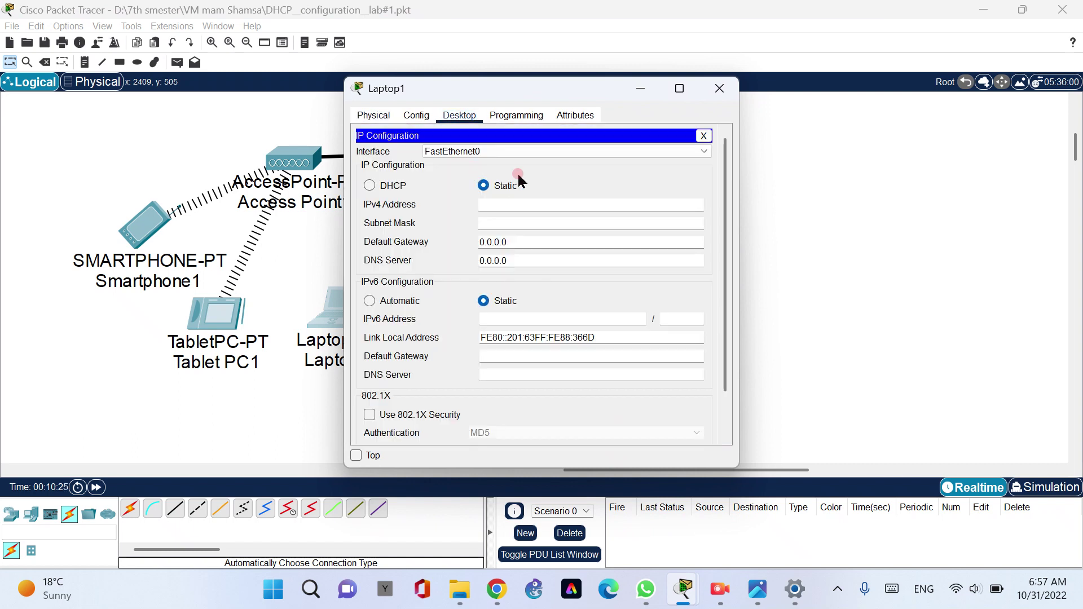
pyautogui.click(369, 186)
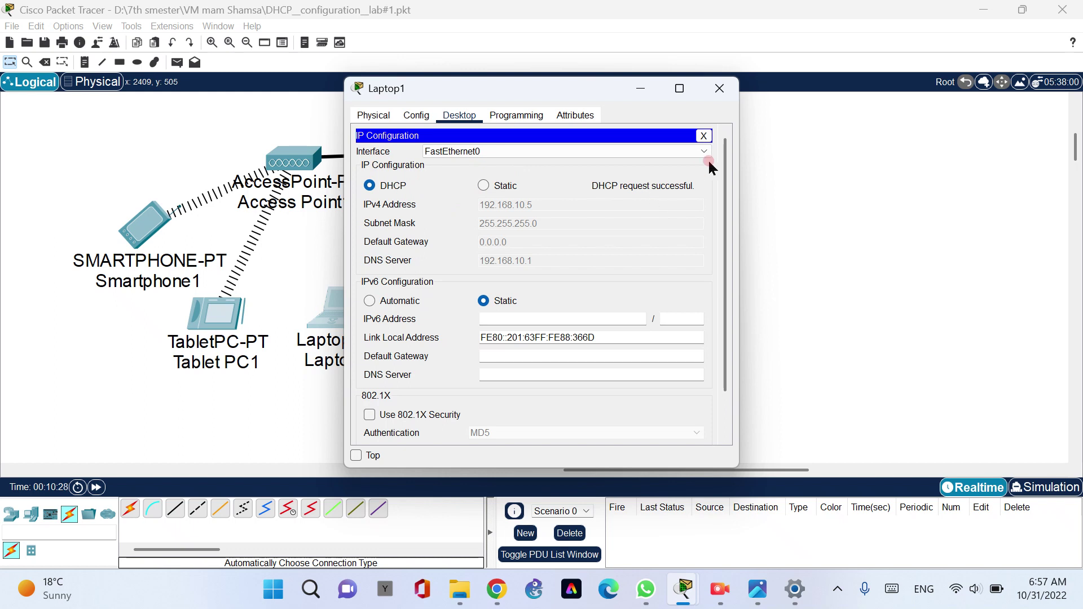
pyautogui.click(720, 90)
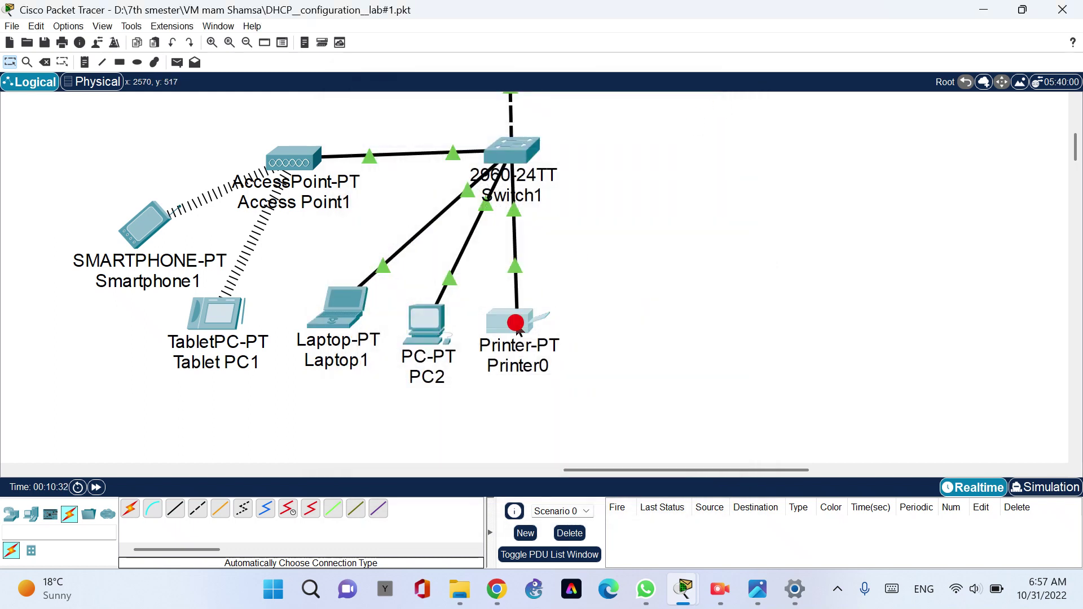
# Set Printer0's IPv4 gateway and DNS to DHCP, check its FastEthernet0 address, and close its window.
pyautogui.click(518, 332)
pyautogui.click(417, 116)
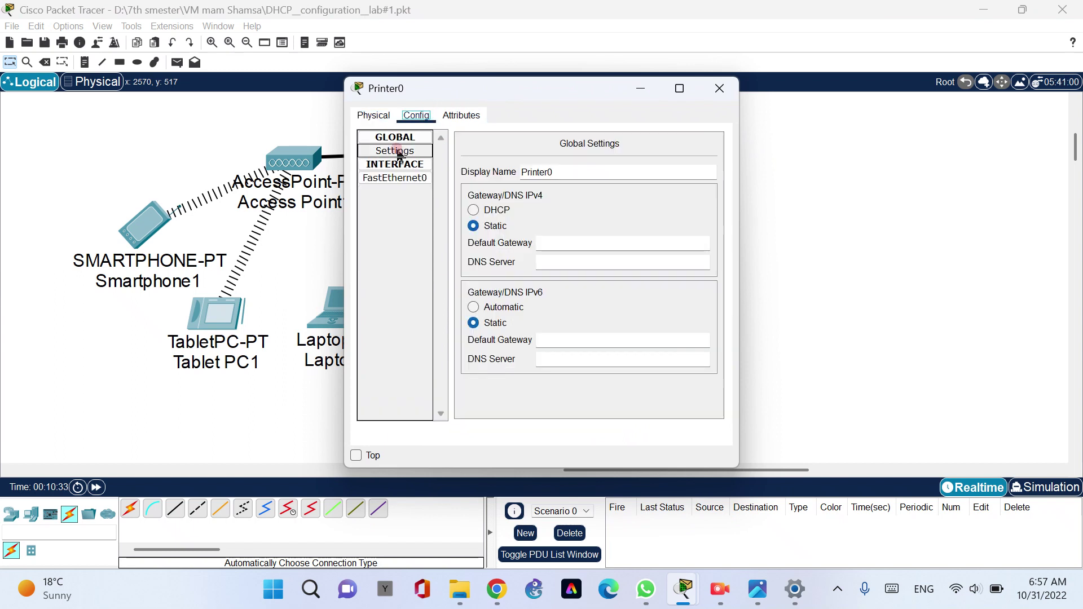
pyautogui.click(488, 216)
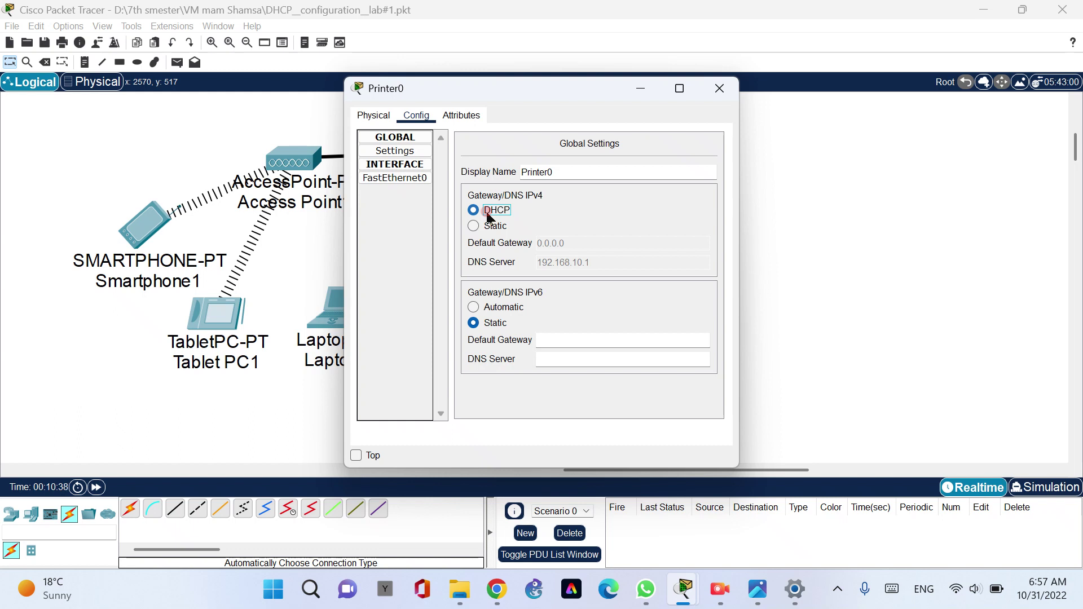
pyautogui.click(584, 219)
pyautogui.click(405, 178)
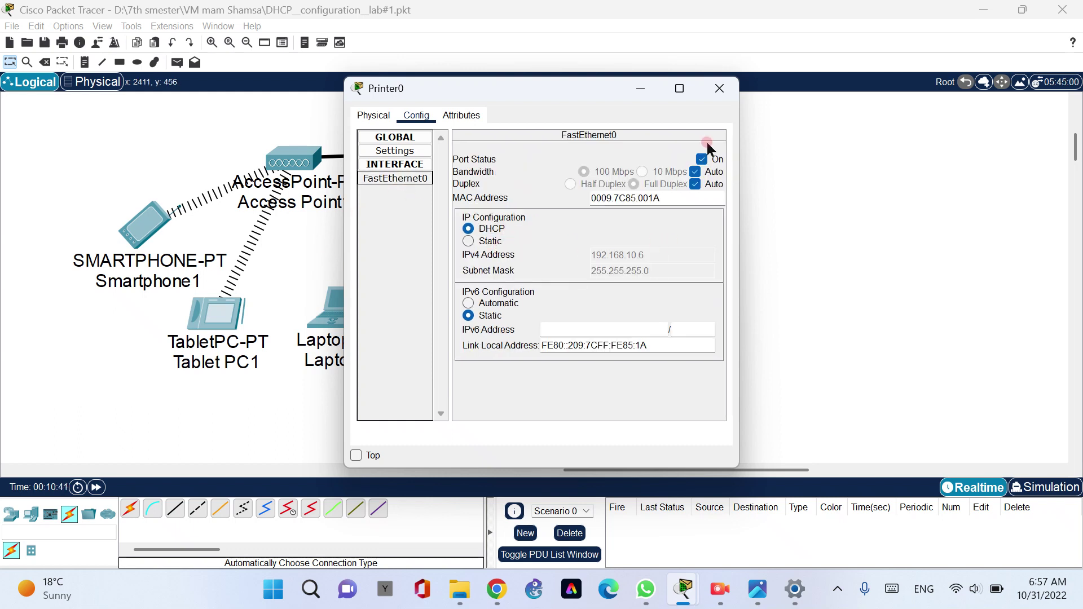
pyautogui.click(727, 96)
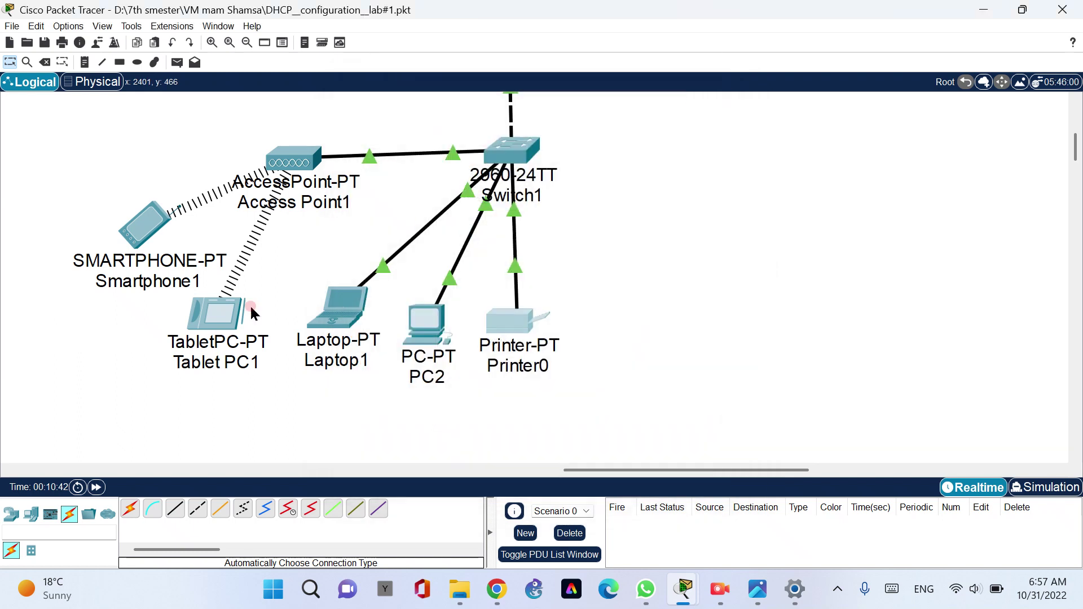
# Check the DHCP-assigned IP configuration of Tablet PC1, then close its window.
pyautogui.click(212, 316)
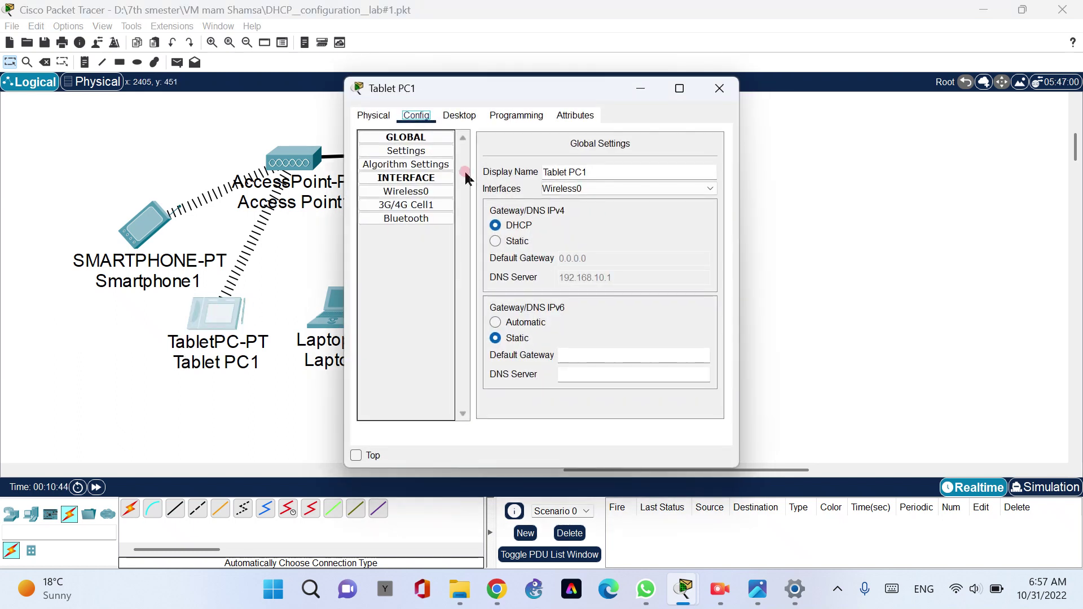
pyautogui.click(460, 115)
pyautogui.click(394, 158)
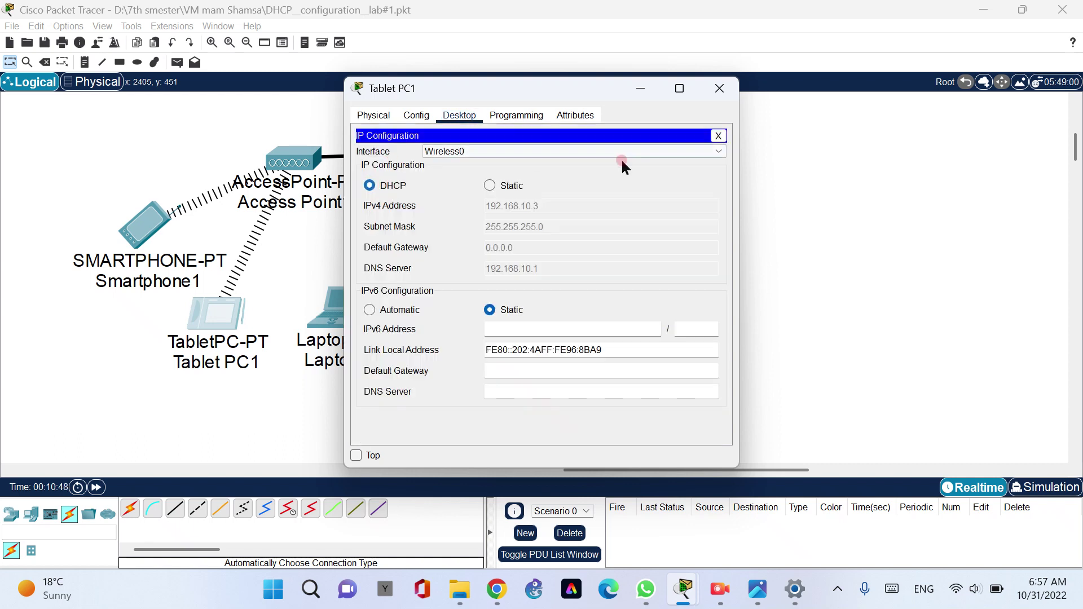
pyautogui.click(720, 91)
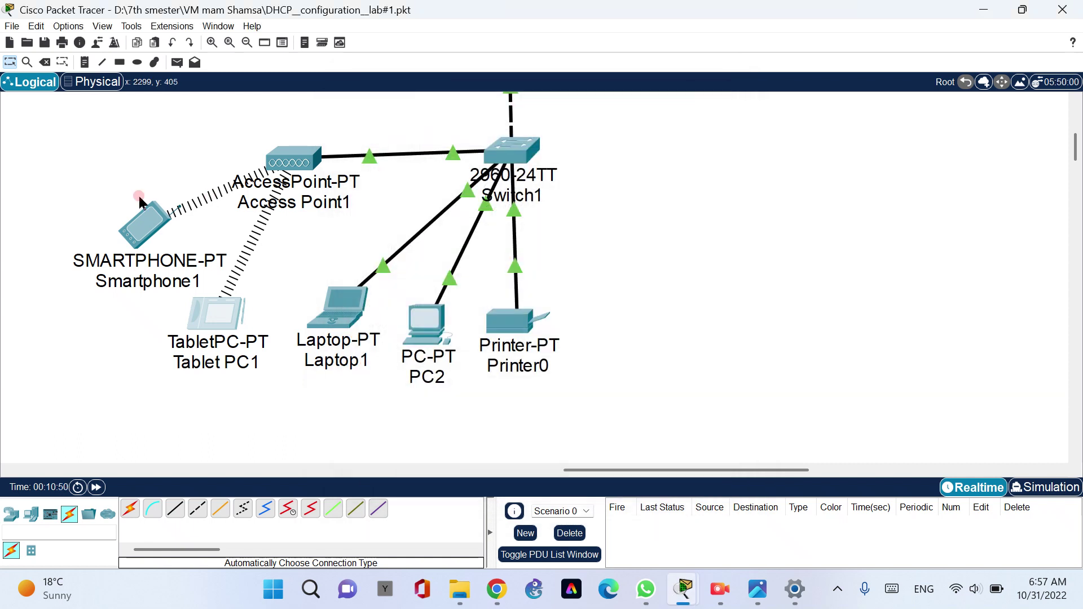
# Check the DHCP-assigned IP configuration of Smartphone1, then close its window.
pyautogui.click(145, 221)
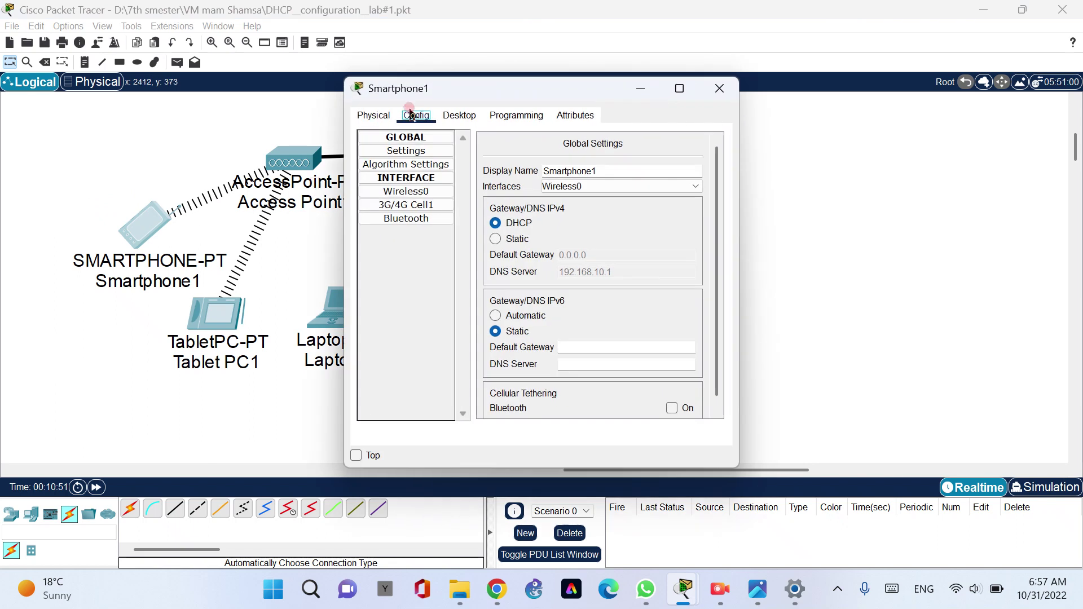
pyautogui.click(452, 116)
pyautogui.click(381, 183)
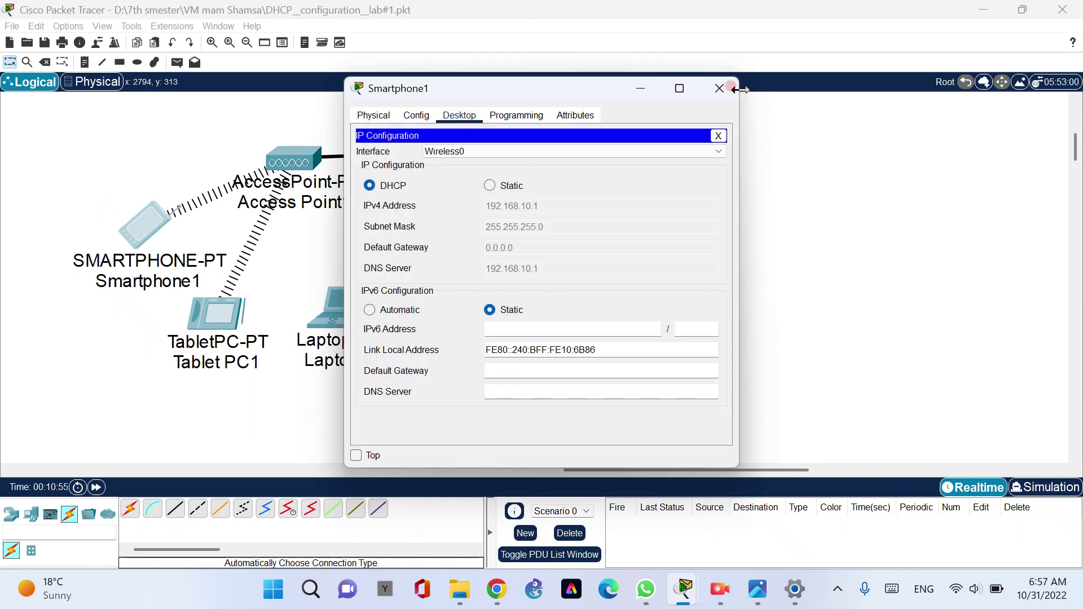
pyautogui.click(720, 88)
pyautogui.click(728, 225)
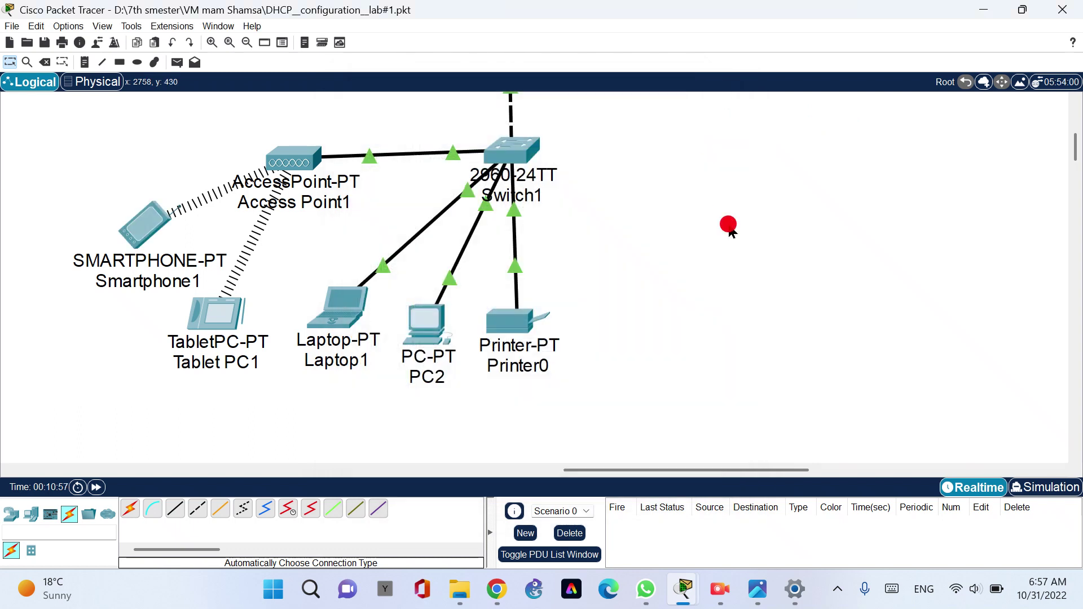
# Move Multilayer Switch1 and the dhcp server down, closer to Switch1 and Access Point1.
pyautogui.scroll(3, 625, 263)
pyautogui.scroll(-2, 624, 262)
pyautogui.scroll(1, 624, 262)
pyautogui.scroll(1, 624, 262)
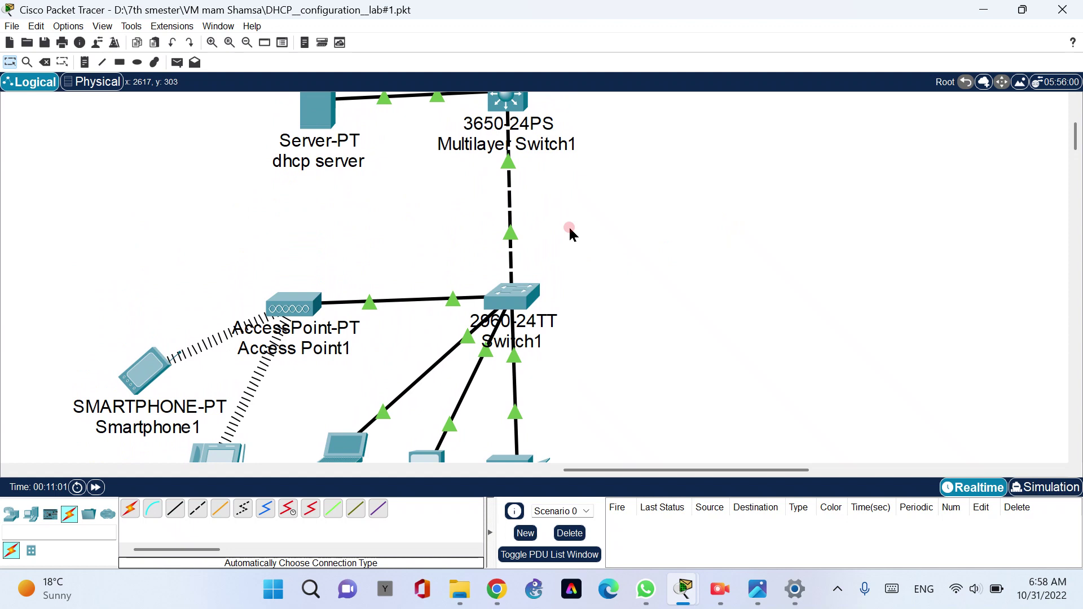
pyautogui.moveTo(508, 99); pyautogui.dragTo(504, 187)
pyautogui.moveTo(313, 105); pyautogui.dragTo(308, 171)
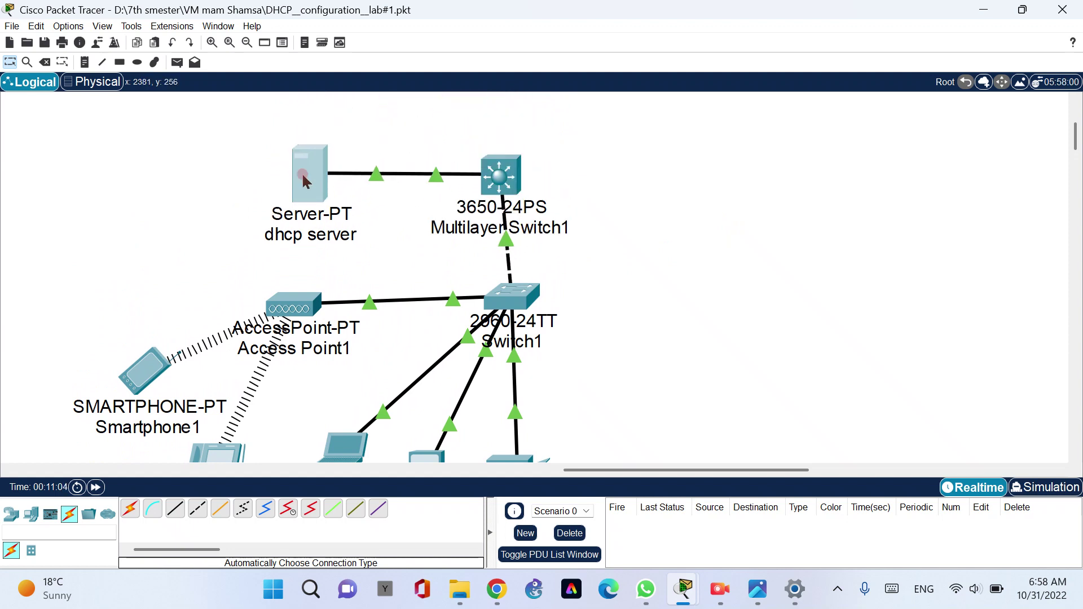
# Look up PC2's IP address and ping 192.168.10.4 from Tablet PC1's Command Prompt.
pyautogui.scroll(-1, 555, 257)
pyautogui.scroll(-1, 554, 258)
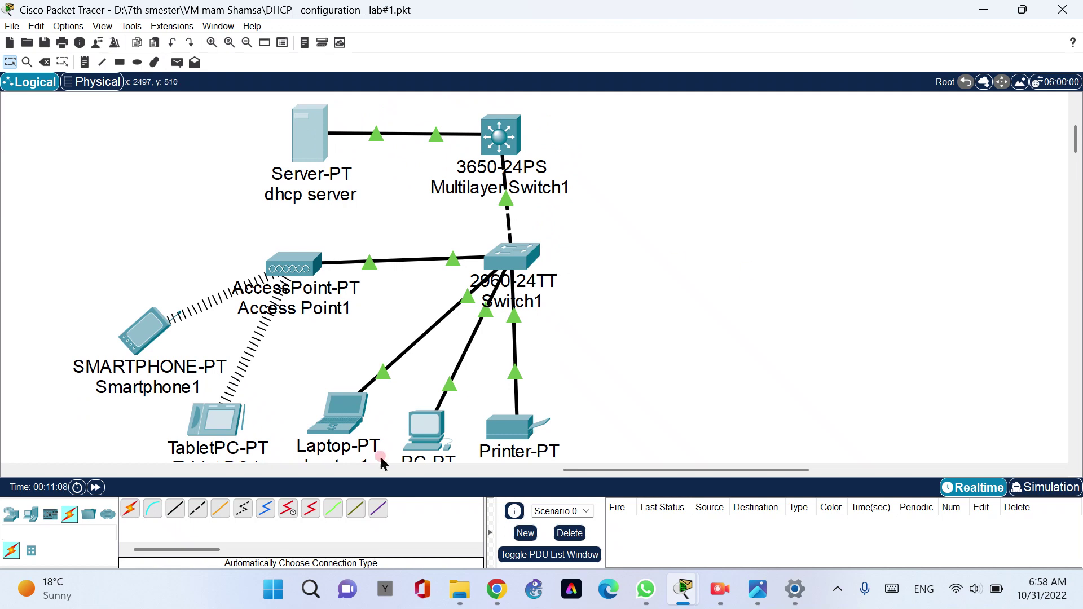
pyautogui.click(432, 426)
pyautogui.moveTo(433, 429)
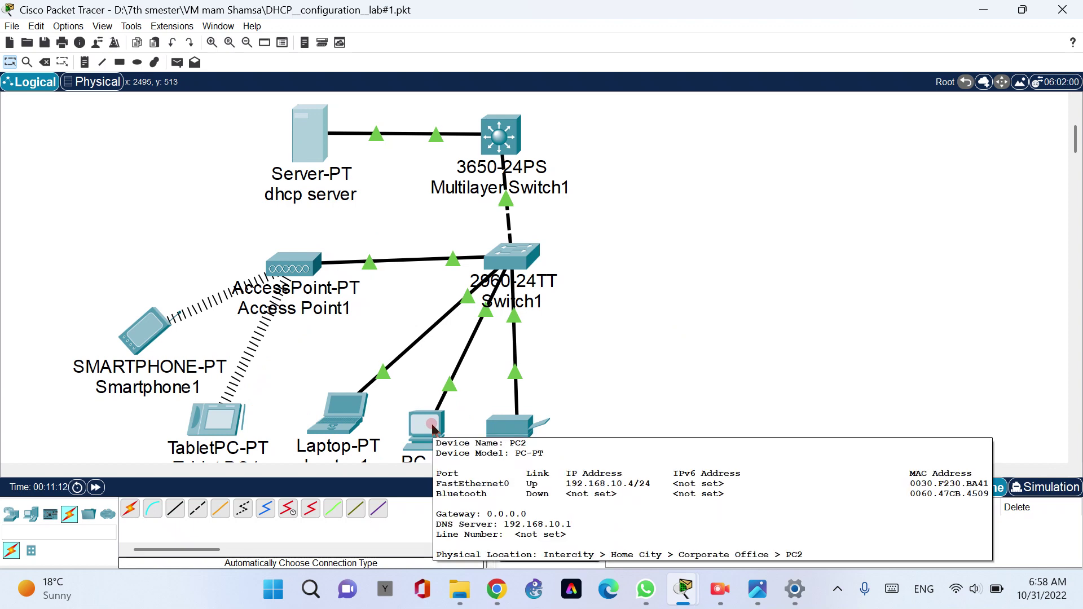
pyautogui.click(220, 425)
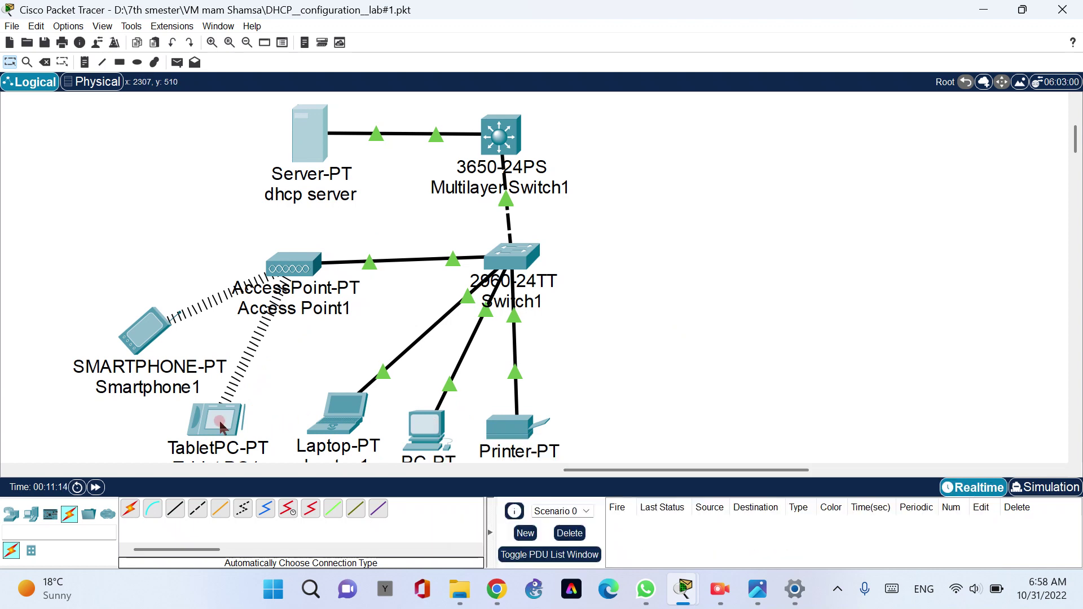
pyautogui.click(220, 425)
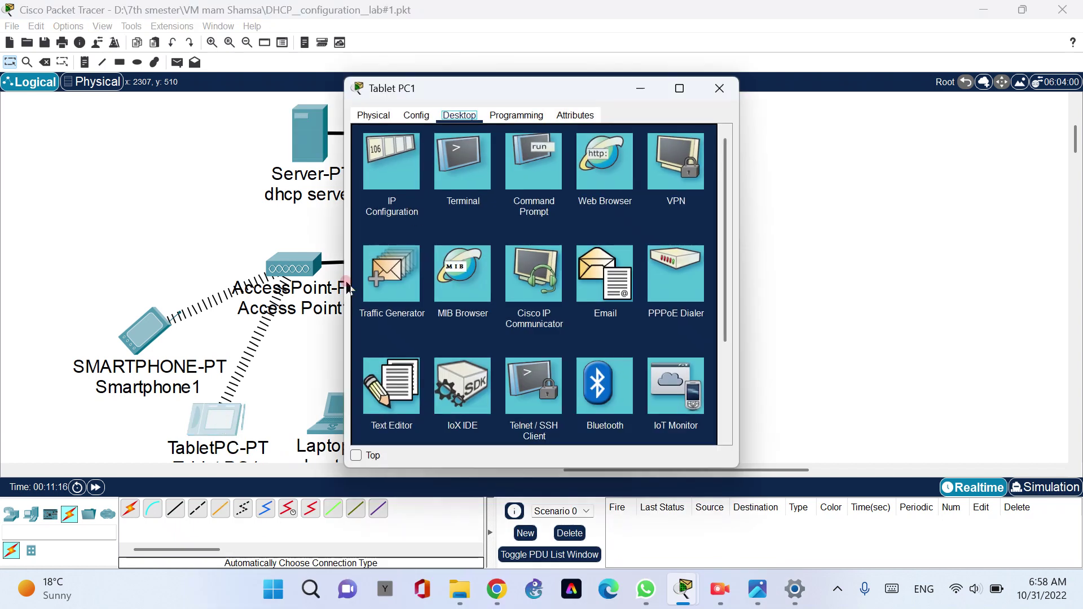
pyautogui.click(545, 164)
pyautogui.click(486, 226)
pyautogui.write('ping 192.168.10.4')
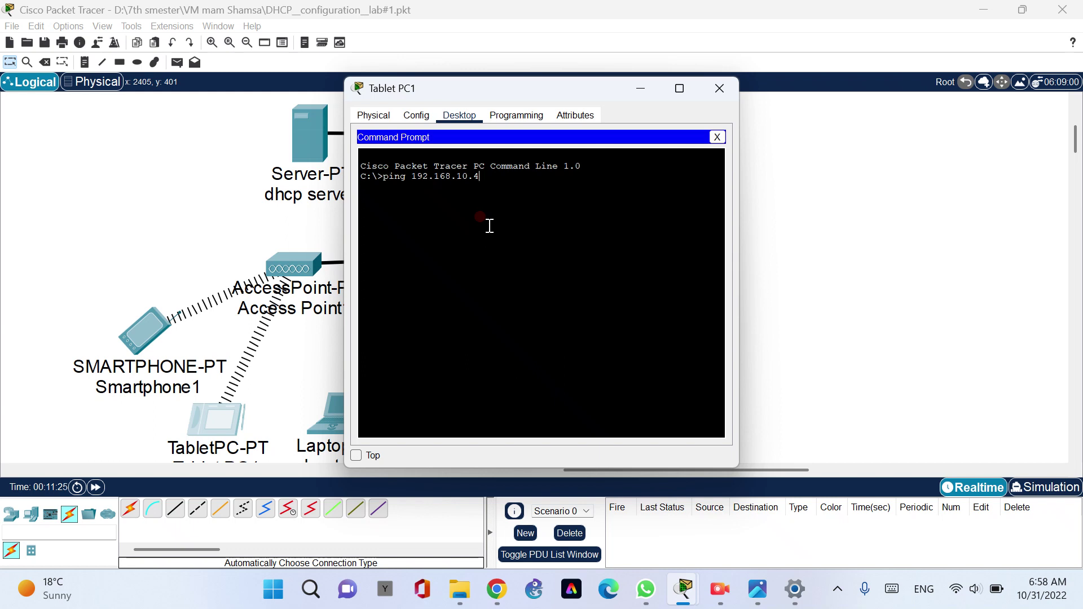
pyautogui.press('Return')
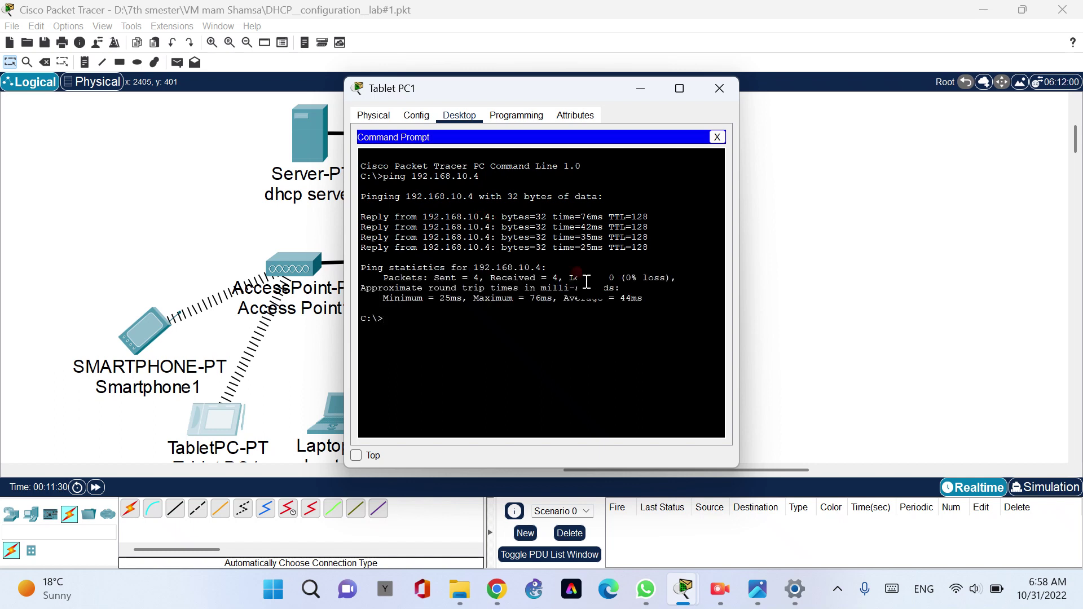
# Examine the ping's packet statistics, round-trip times and reply times, then close Tablet PC1's window.
pyautogui.moveTo(666, 280); pyautogui.dragTo(564, 276)
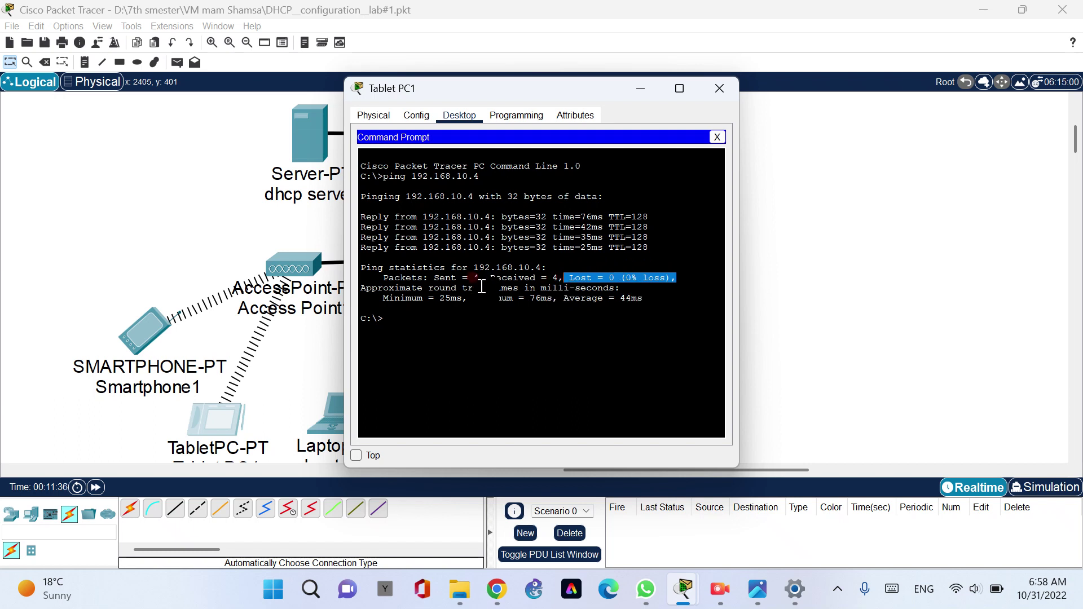
pyautogui.moveTo(483, 283); pyautogui.dragTo(429, 273)
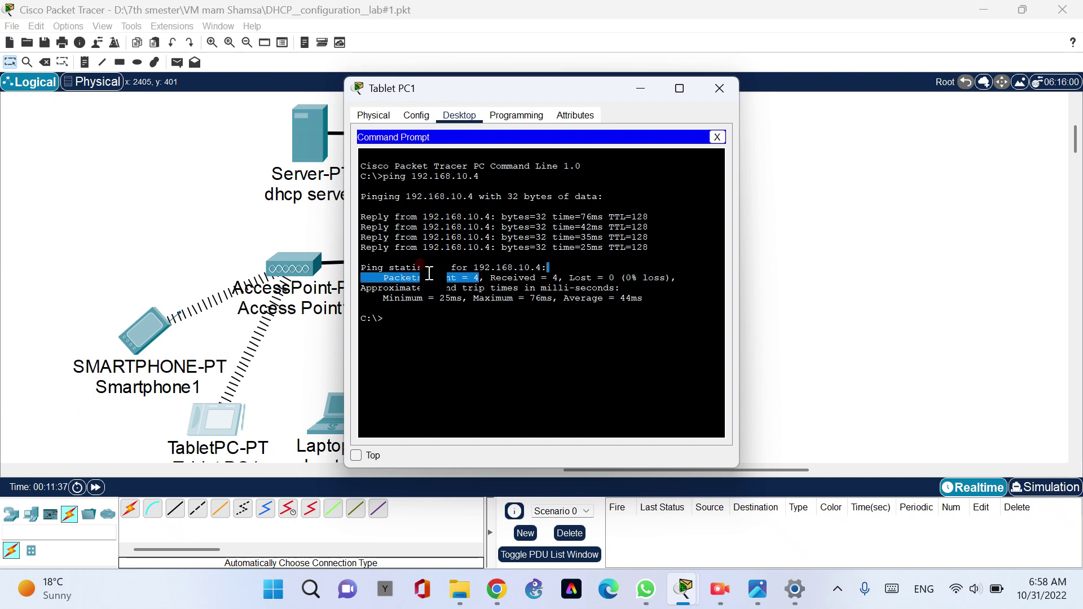
pyautogui.moveTo(564, 276); pyautogui.dragTo(492, 275)
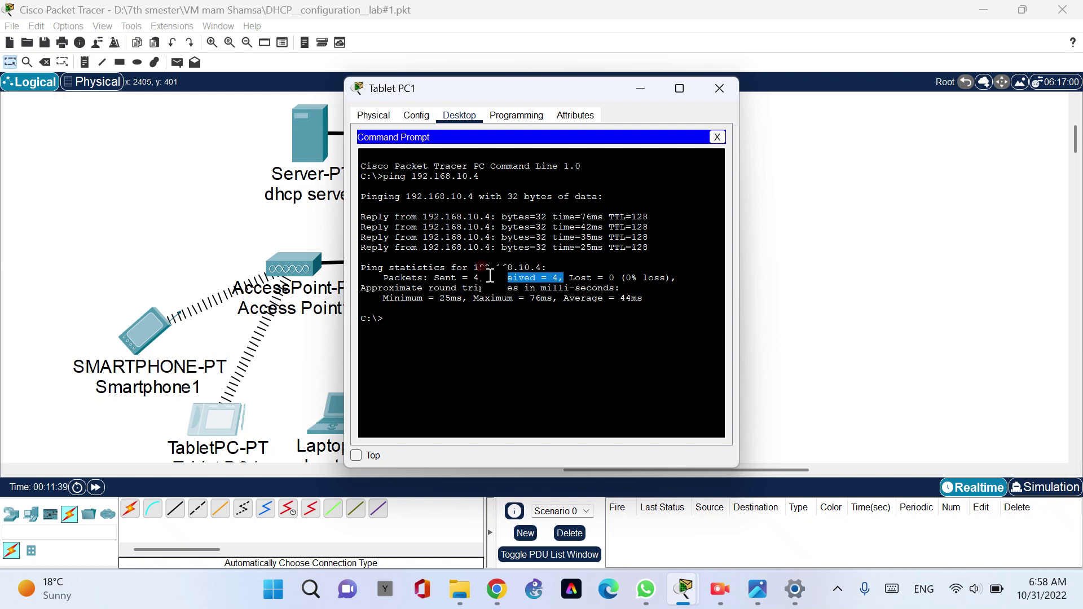
pyautogui.moveTo(643, 298); pyautogui.dragTo(379, 296)
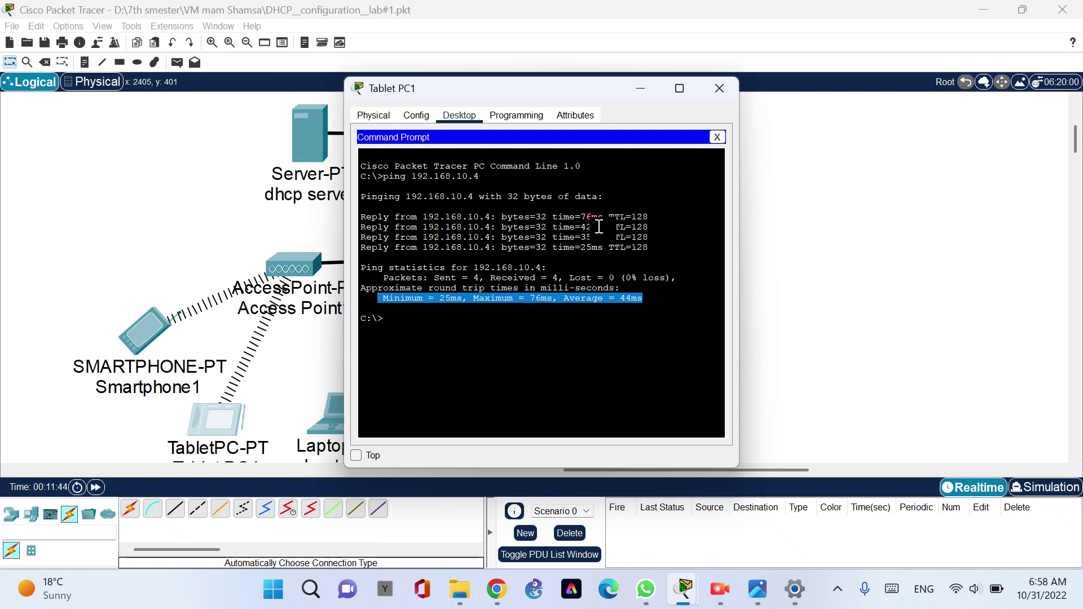
pyautogui.moveTo(604, 220); pyautogui.dragTo(584, 247)
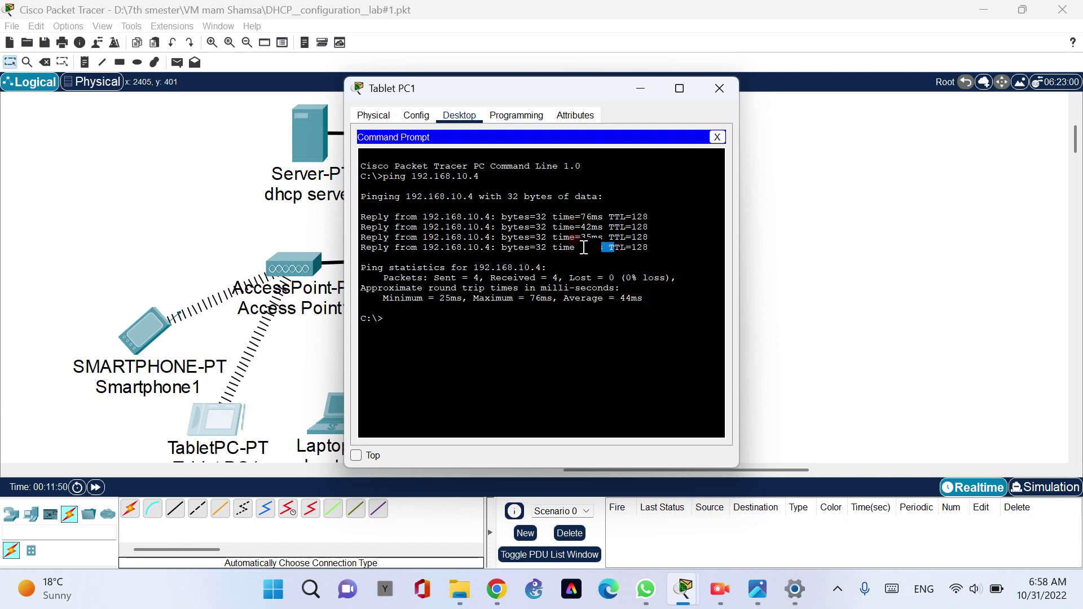
pyautogui.click(655, 315)
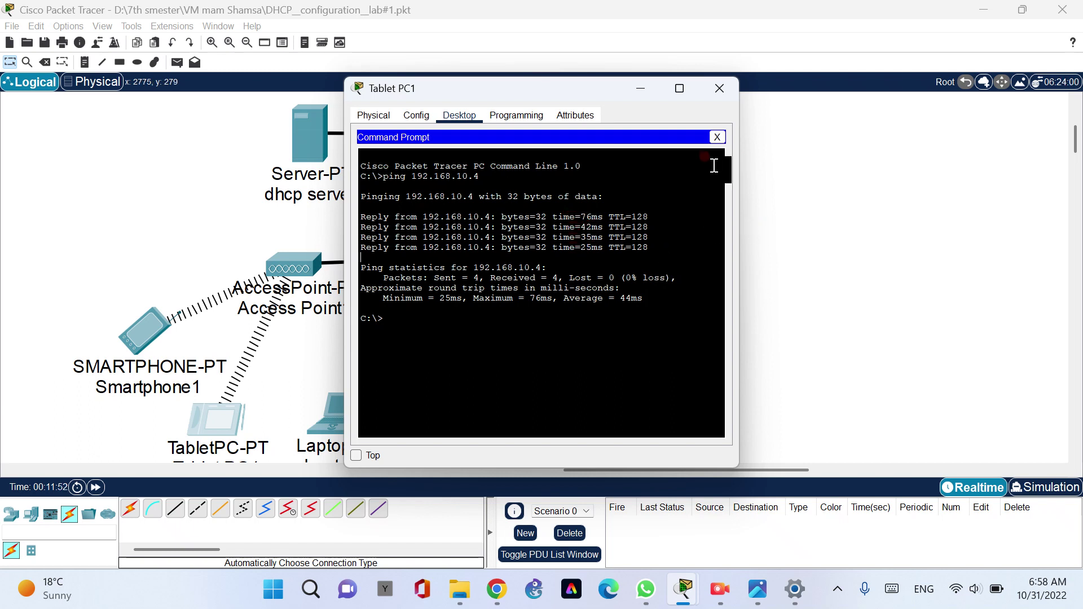
pyautogui.click(719, 89)
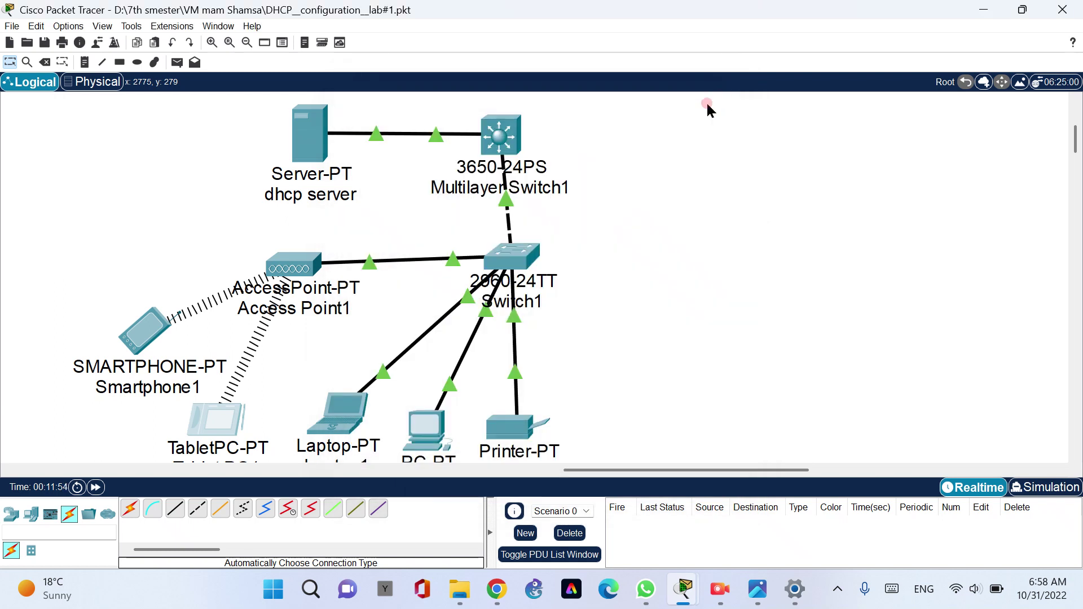
# Send a simple PDU from Tablet PC1 to PC2 and switch to Simulation mode.
pyautogui.click(176, 63)
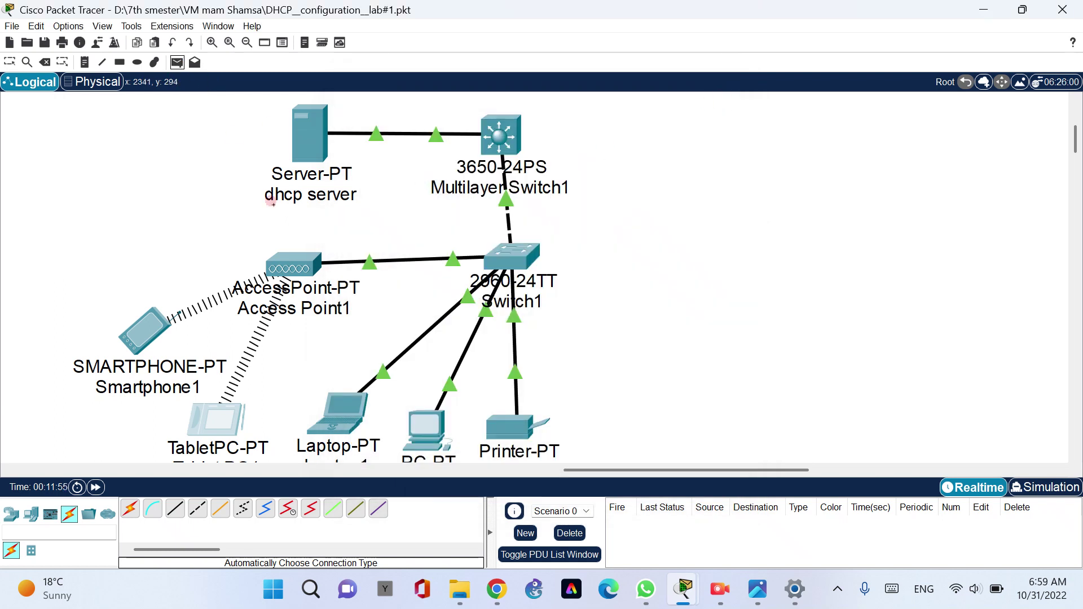
pyautogui.click(212, 411)
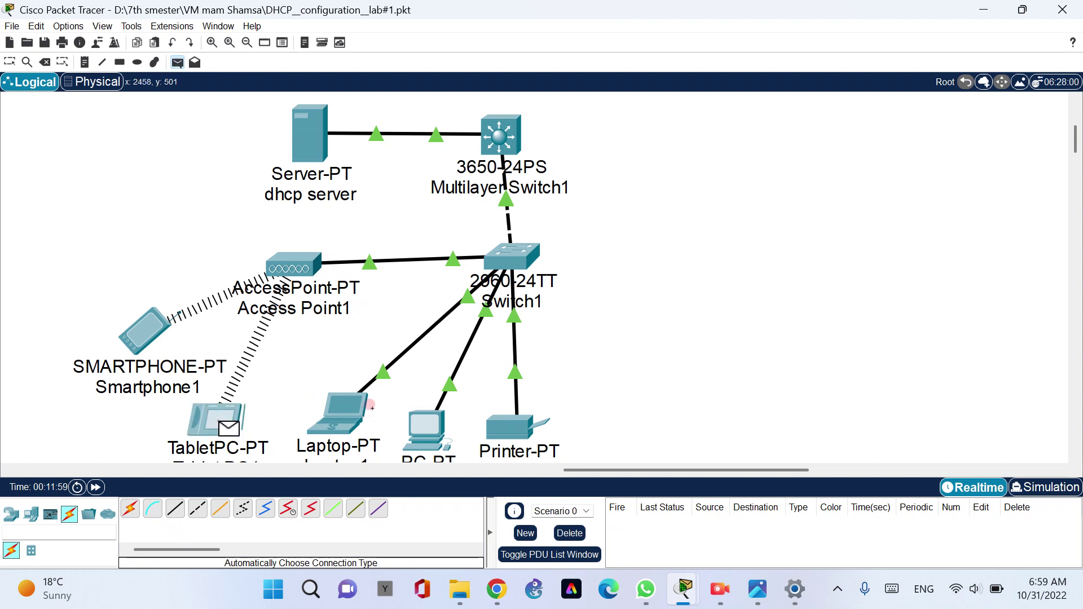
pyautogui.click(423, 432)
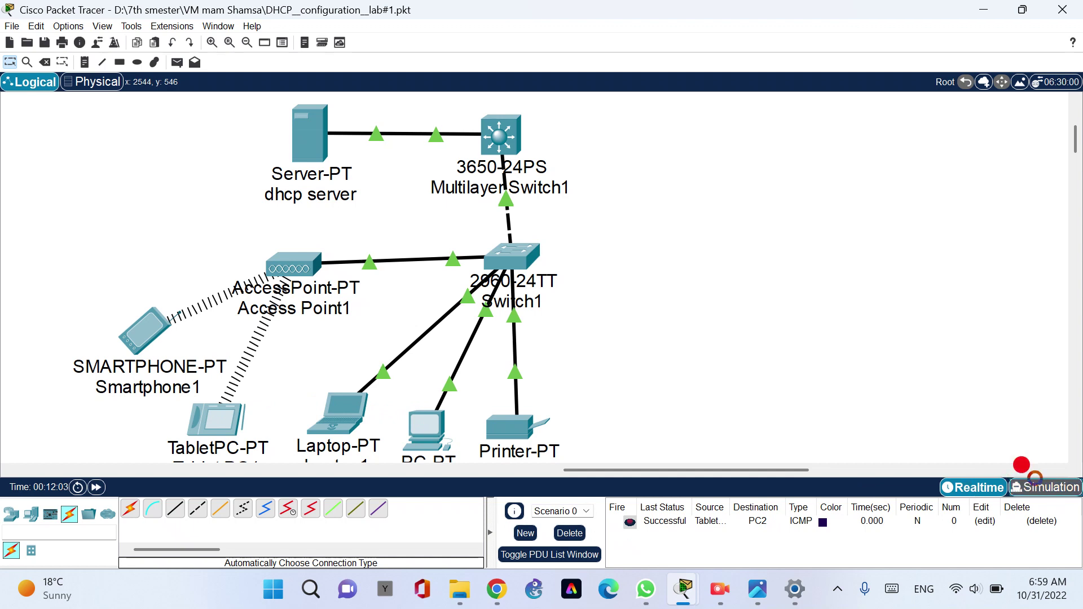
pyautogui.click(1035, 479)
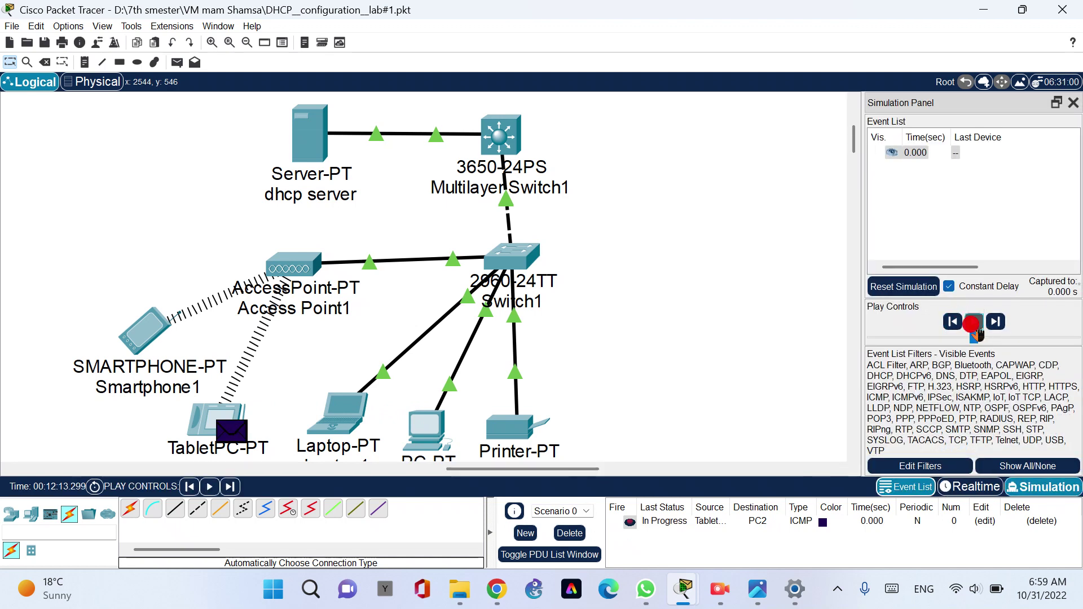